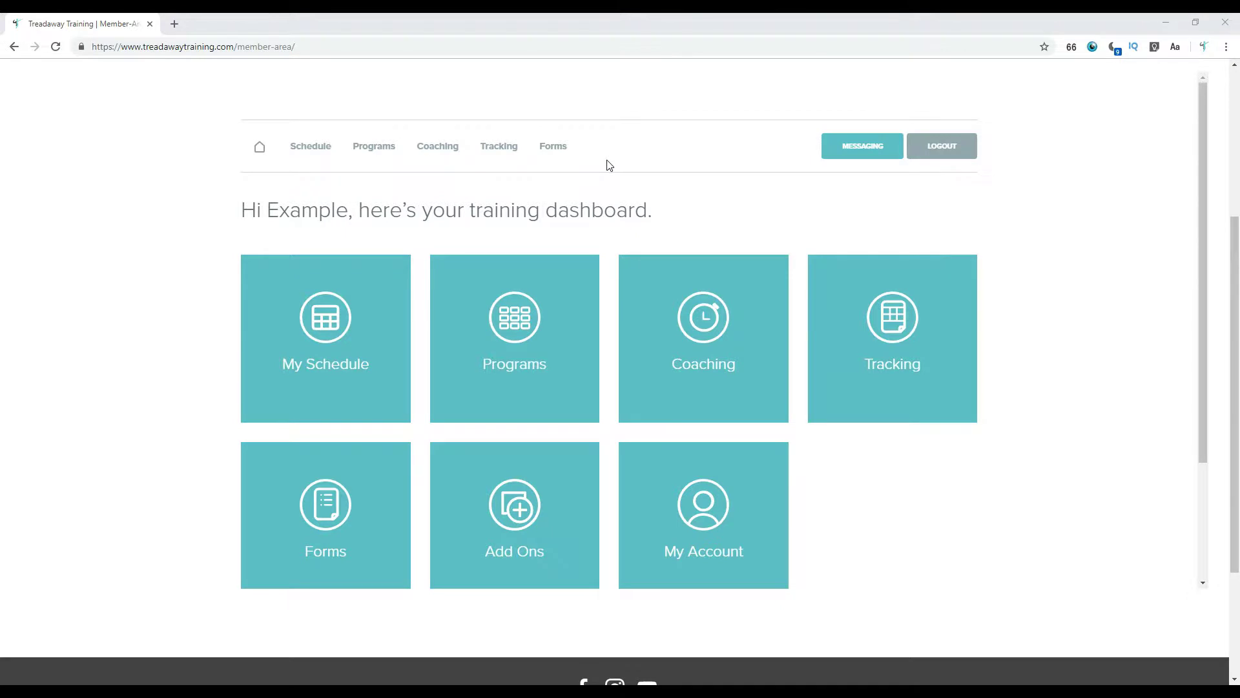
# Open My Schedule and look through the 29 Oct - 4 Nov, 2018 week from the morning to the evening entries.
pyautogui.click(325, 304)
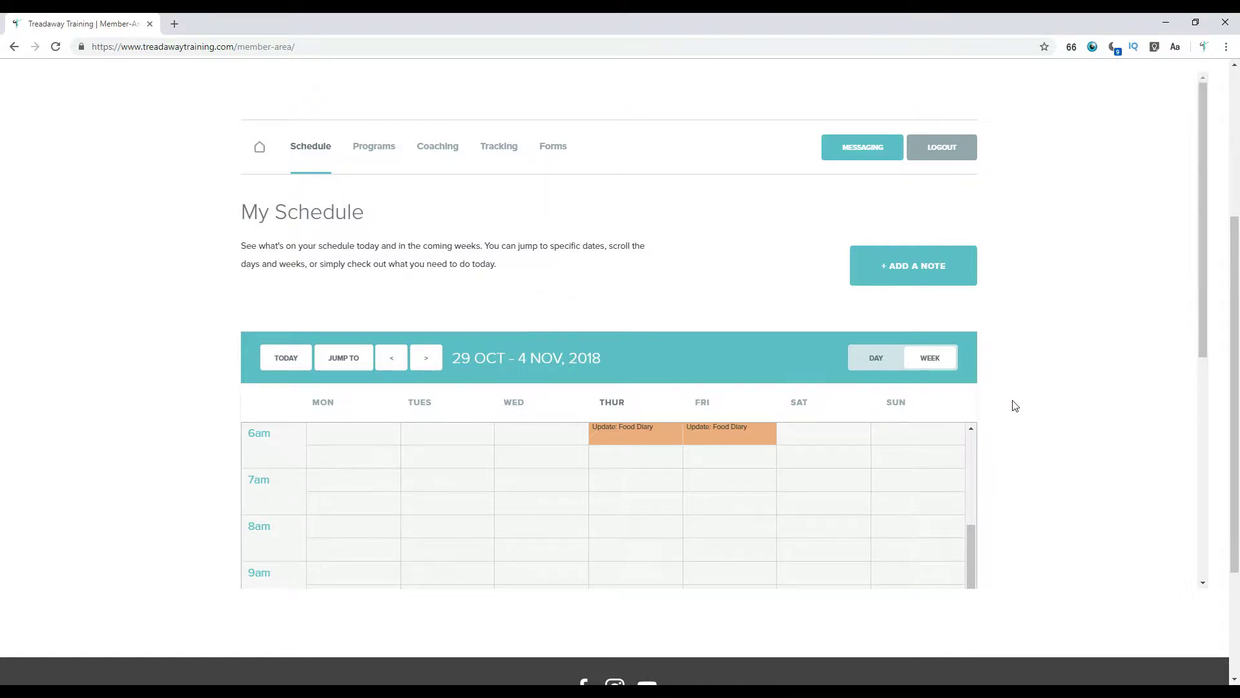
pyautogui.scroll(-2, 1015, 405)
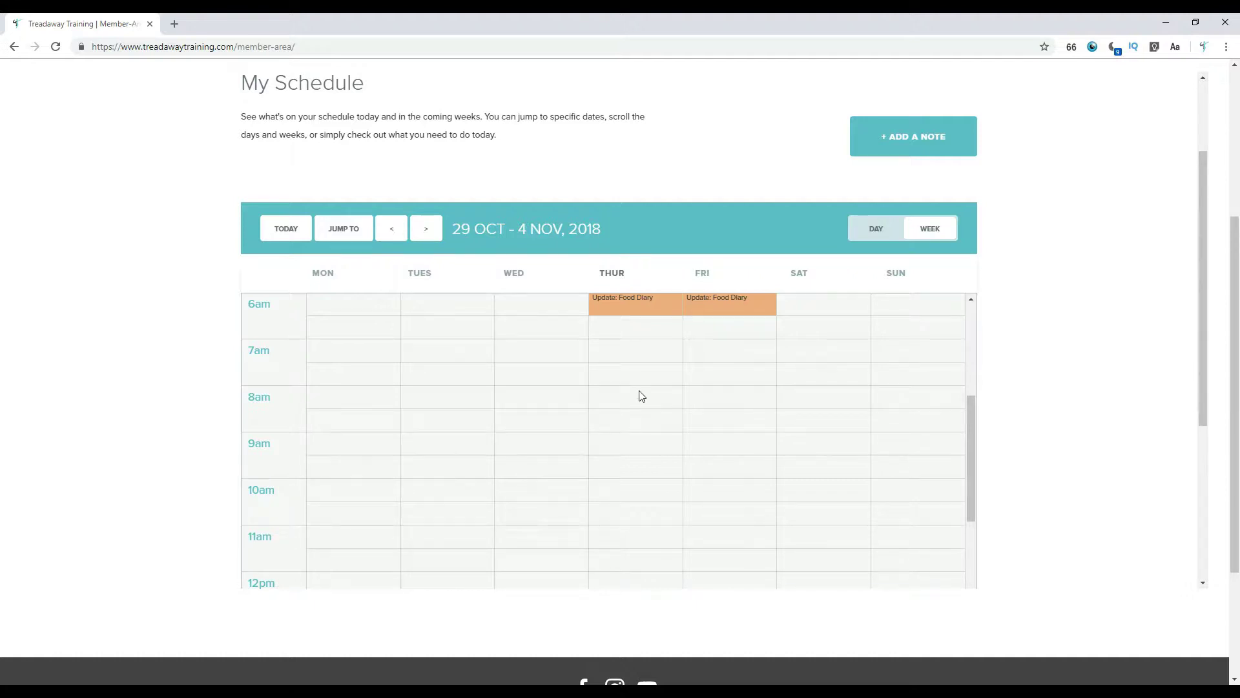
pyautogui.scroll(-3, 716, 386)
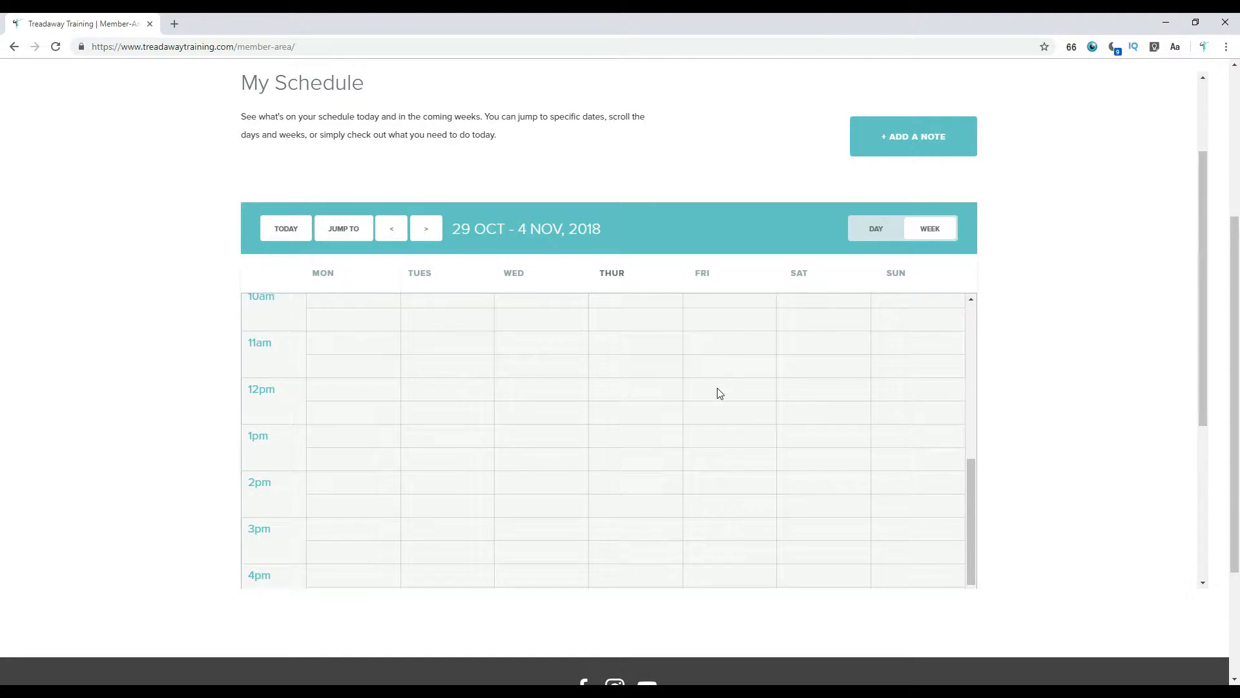
pyautogui.scroll(-1, 711, 388)
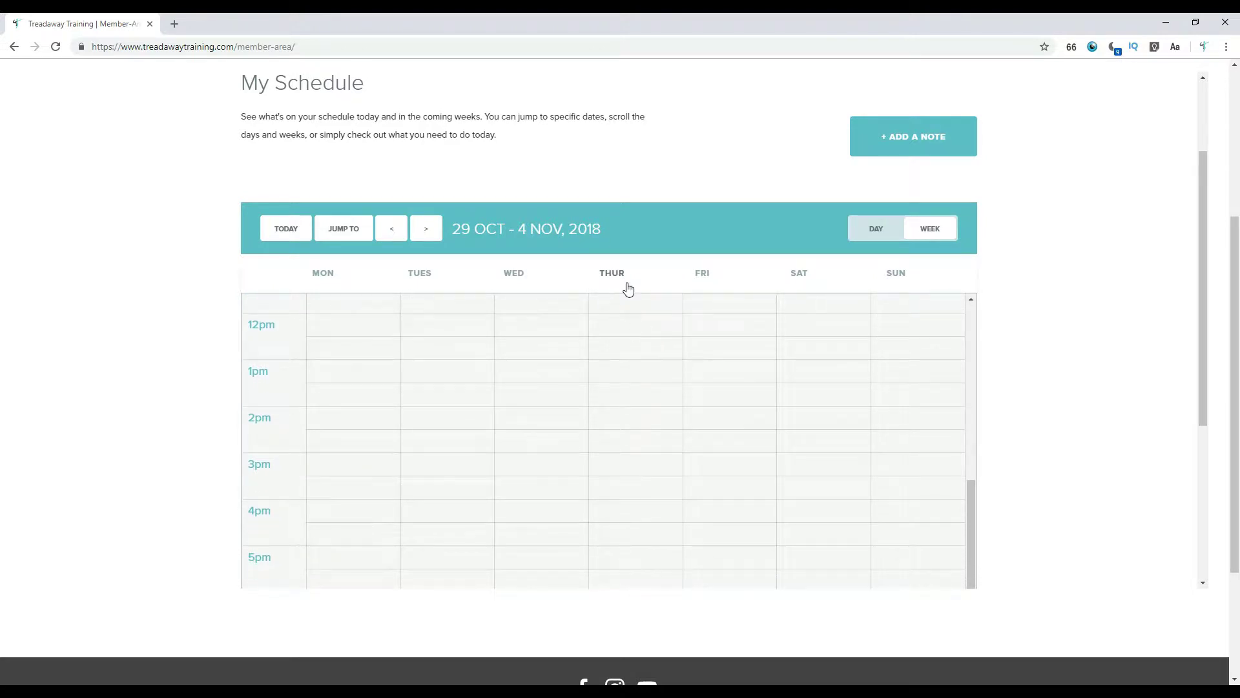
pyautogui.scroll(-1, 657, 481)
pyautogui.scroll(-3, 657, 491)
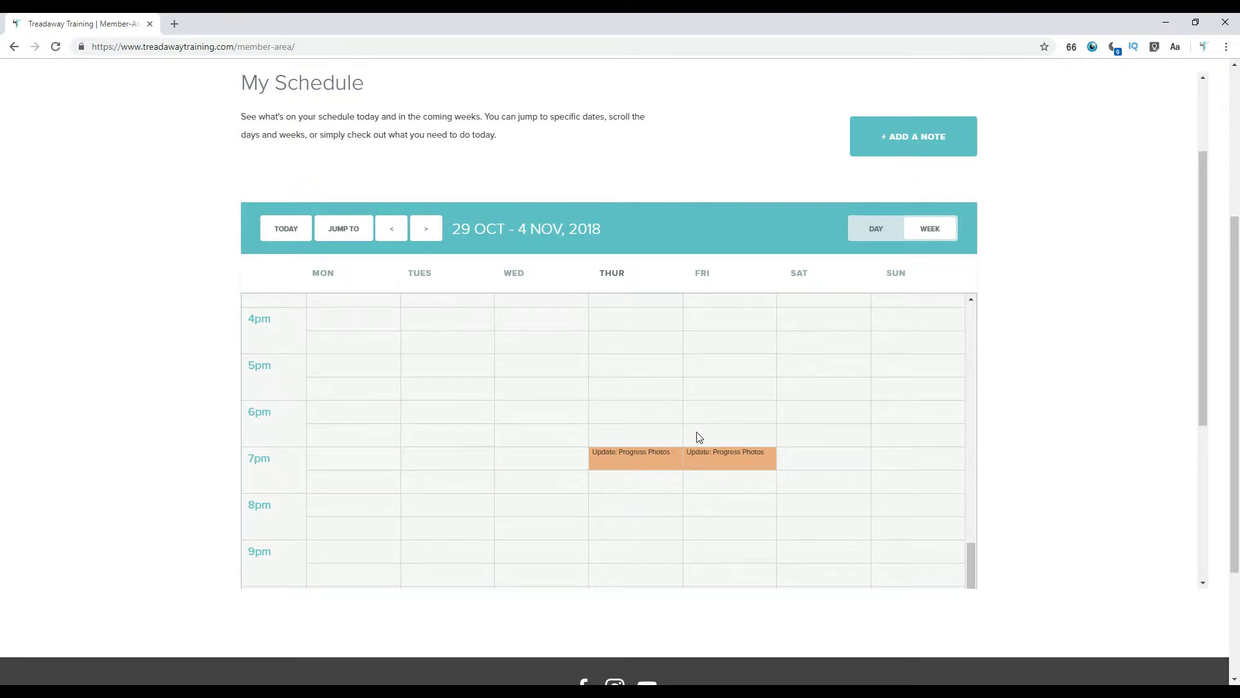
pyautogui.scroll(2, 184, 429)
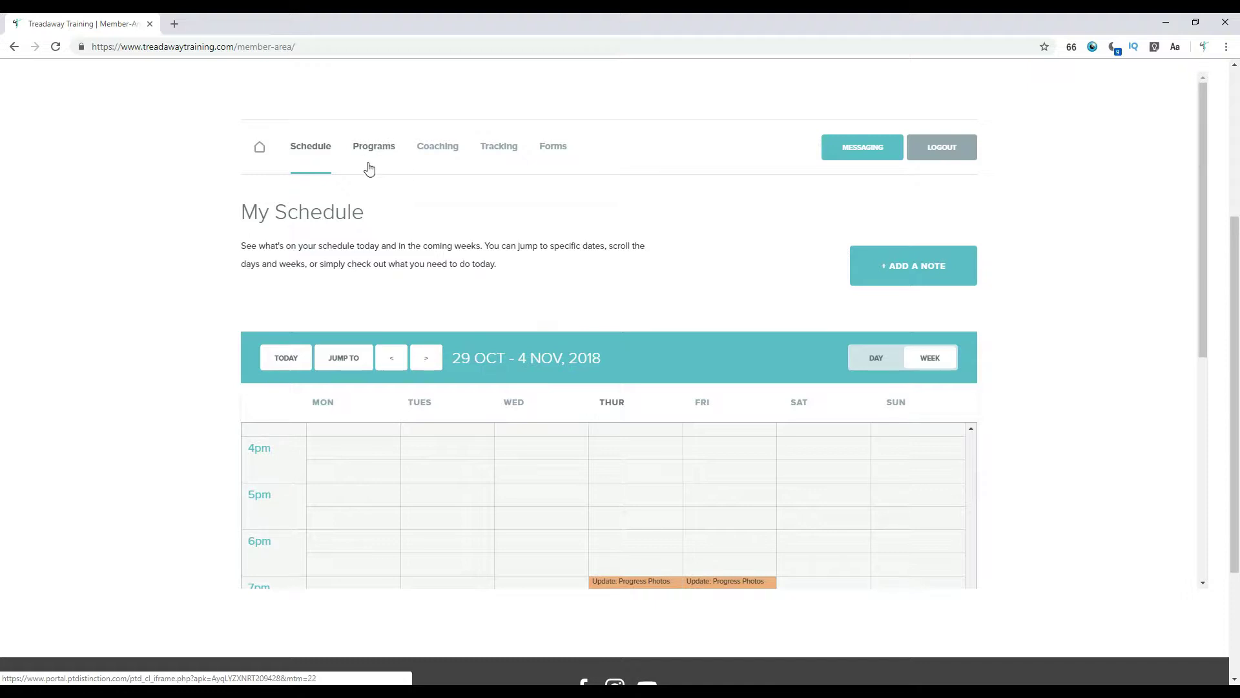
# Open the Coaching section and look through its Videos and PDFs categories, collapsing each one after viewing.
pyautogui.click(434, 149)
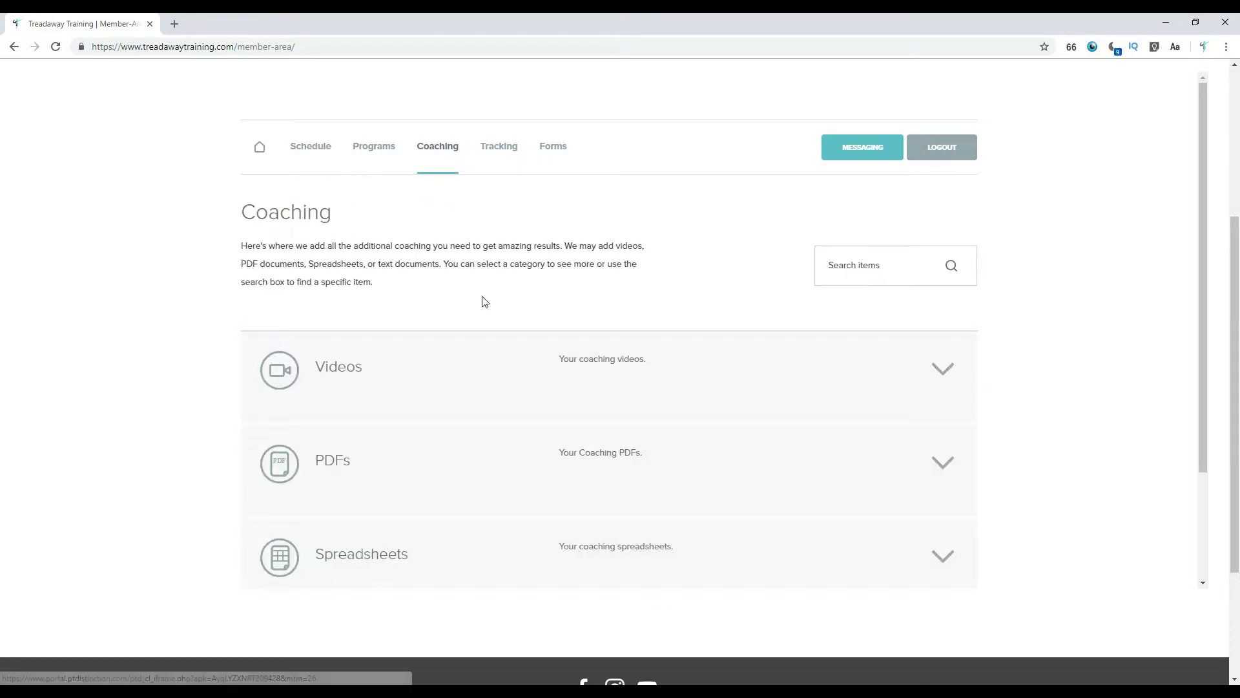
pyautogui.click(943, 381)
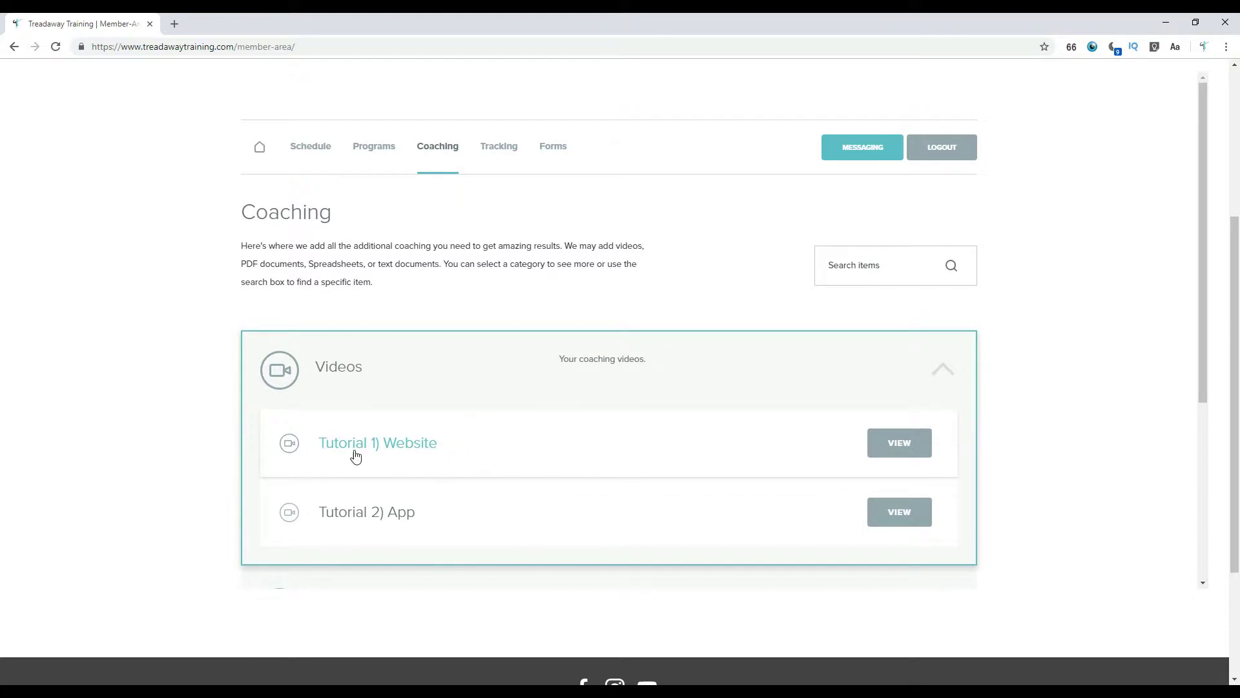
pyautogui.click(947, 366)
pyautogui.click(945, 465)
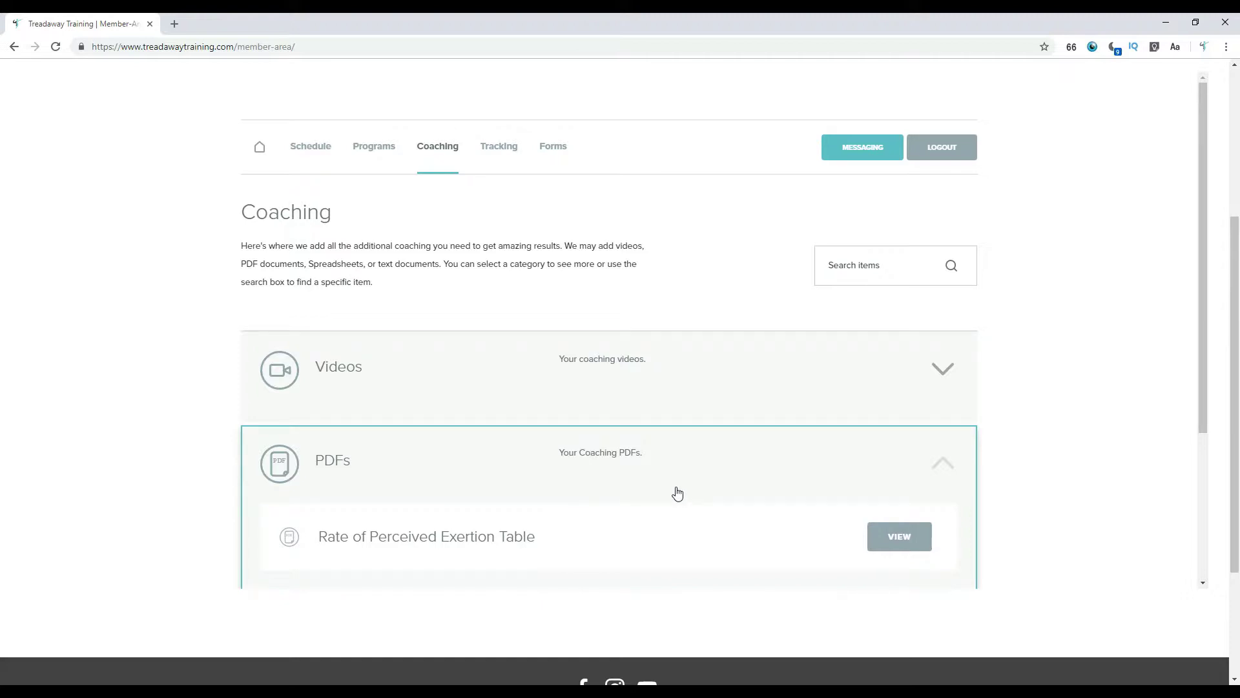
pyautogui.scroll(-1, 675, 493)
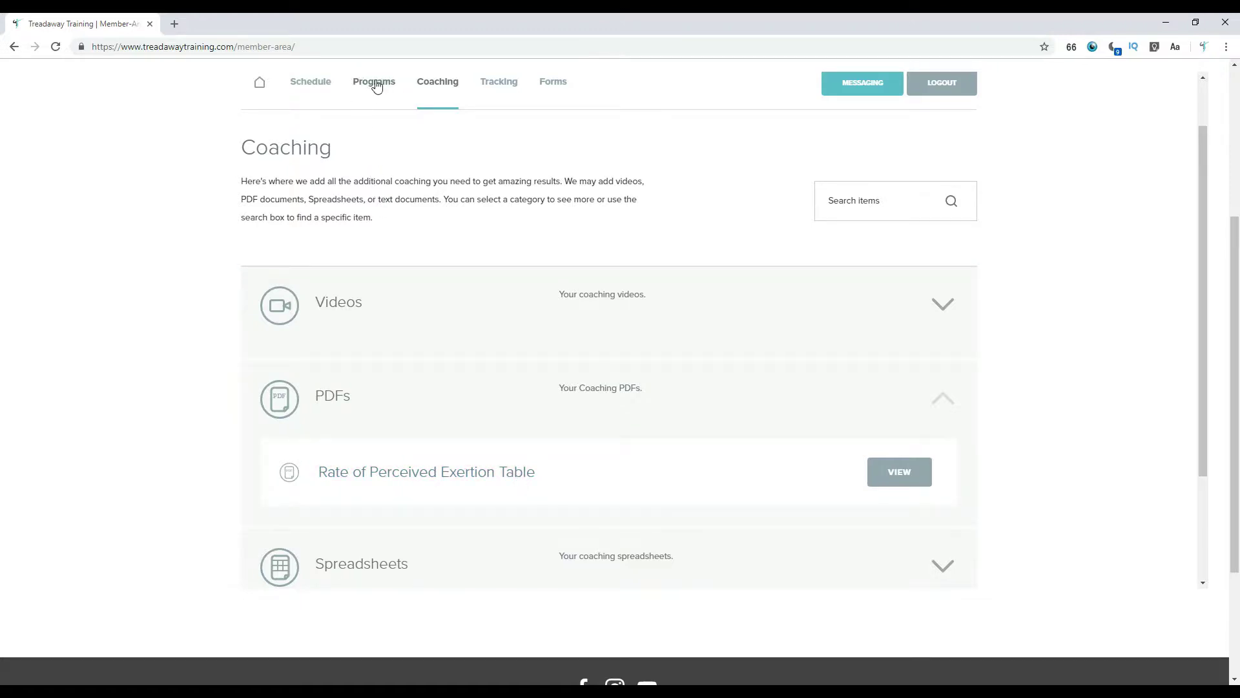
pyautogui.click(937, 405)
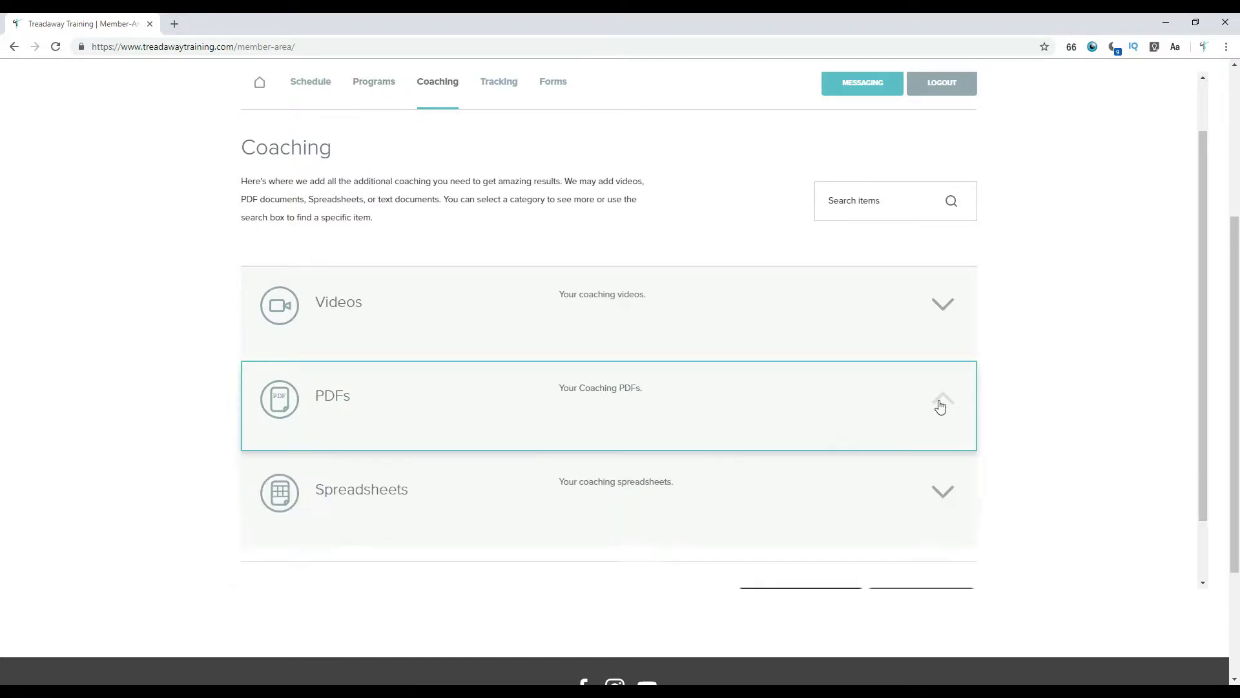
# Expand the Spreadsheets category in Coaching and open the Helpful Tools and Supplements spreadsheet.
pyautogui.click(945, 505)
pyautogui.scroll(-1, 847, 467)
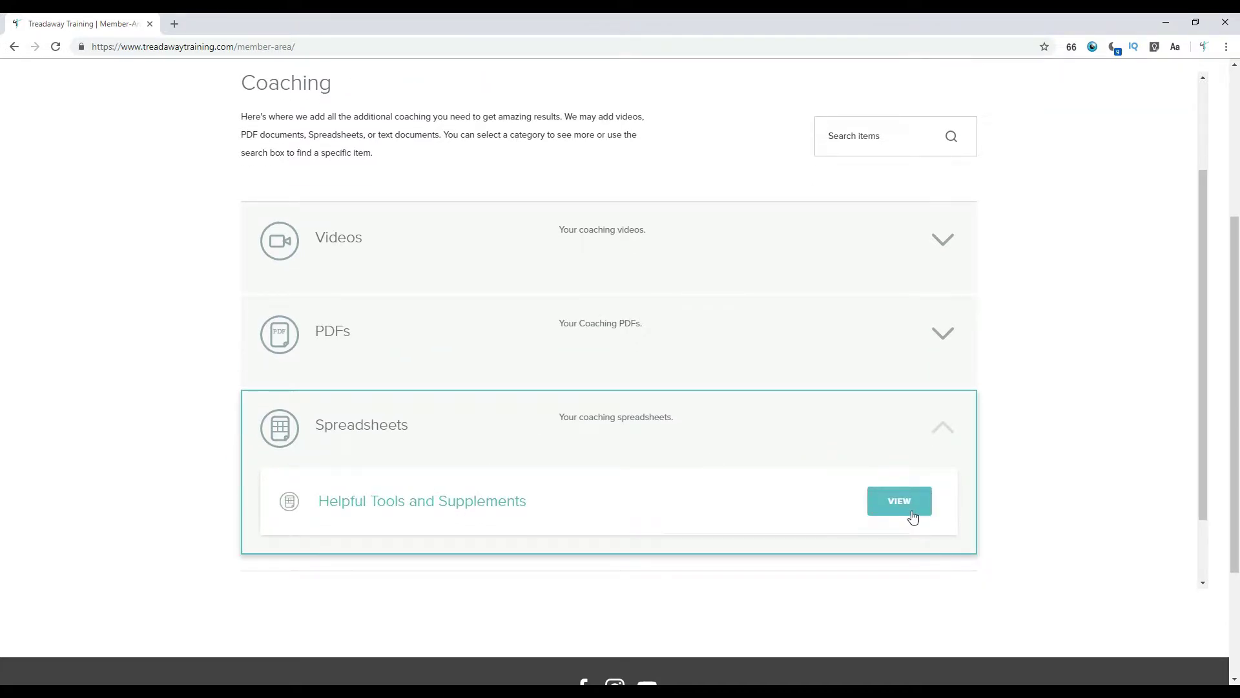
pyautogui.click(910, 512)
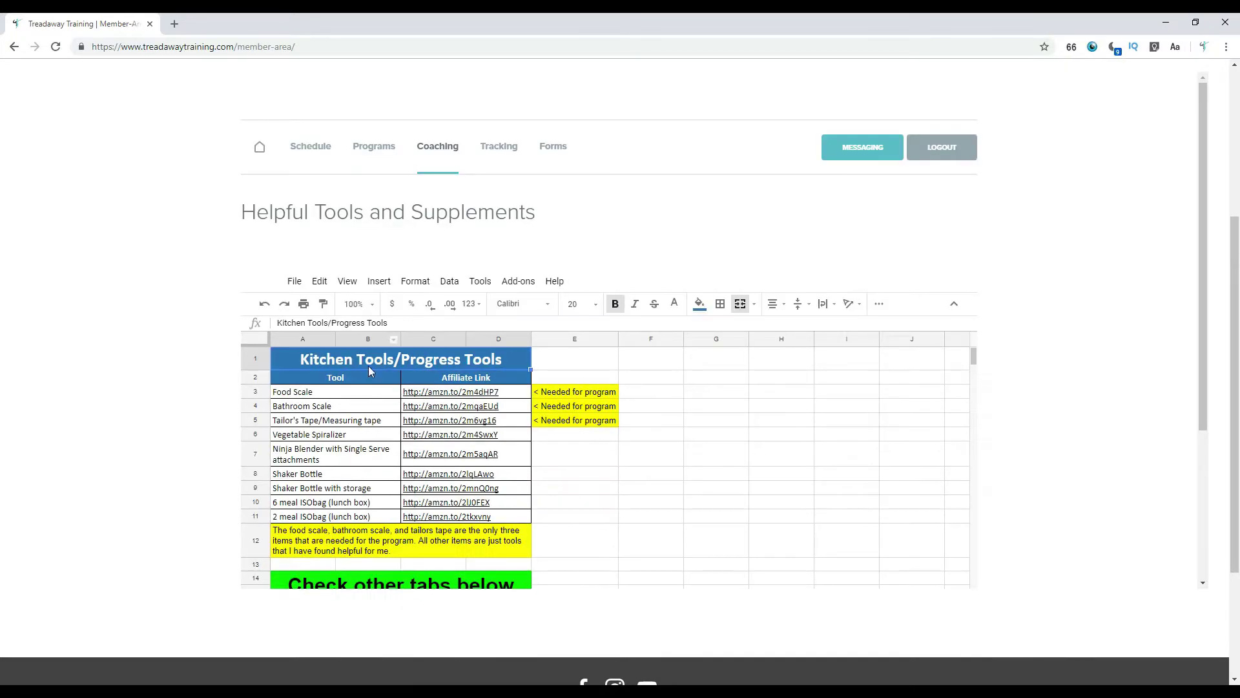
# Review the Kitchen Tools sheet, highlighting the three items needed for the program and the optional tools with their links.
pyautogui.click(320, 395)
pyautogui.click(344, 411)
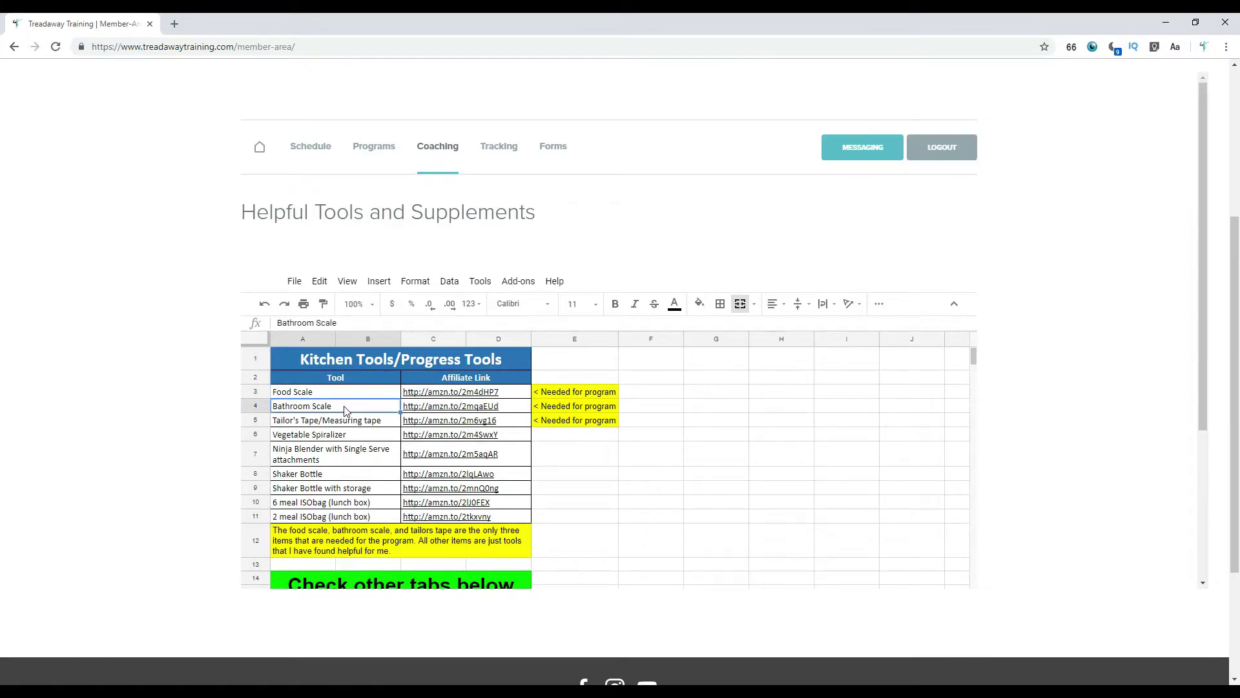
pyautogui.click(361, 423)
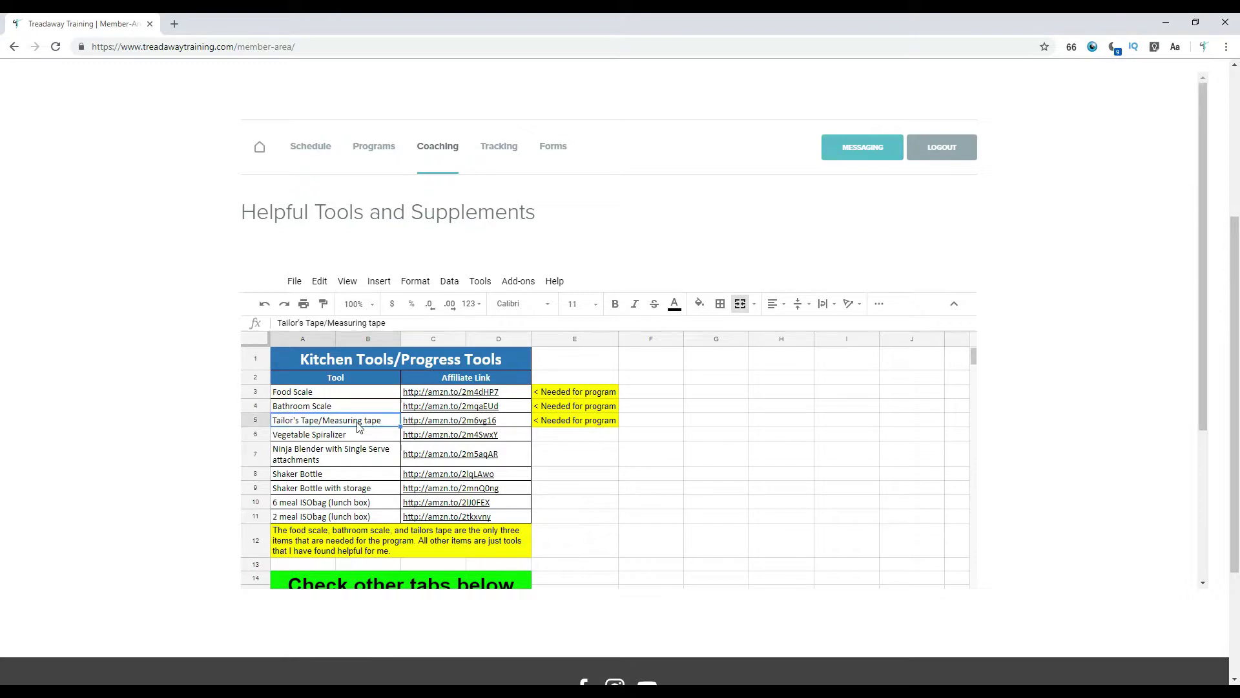
pyautogui.moveTo(588, 395); pyautogui.dragTo(591, 425)
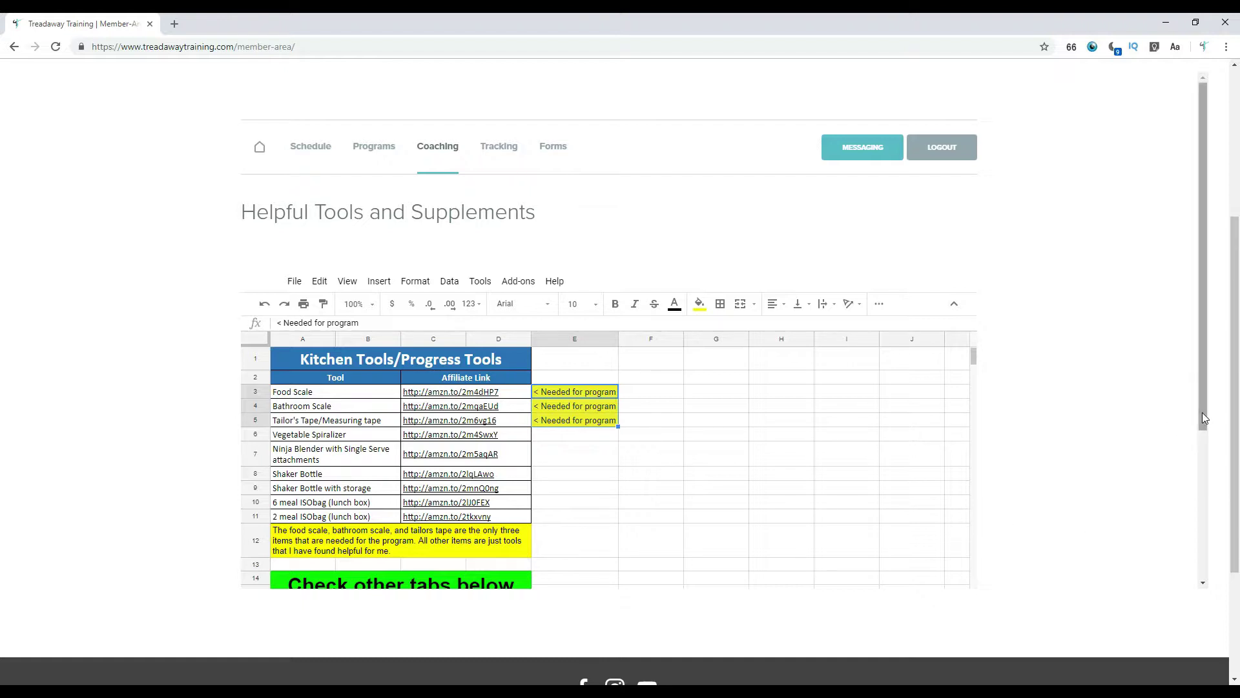
pyautogui.moveTo(1203, 419); pyautogui.dragTo(1207, 491)
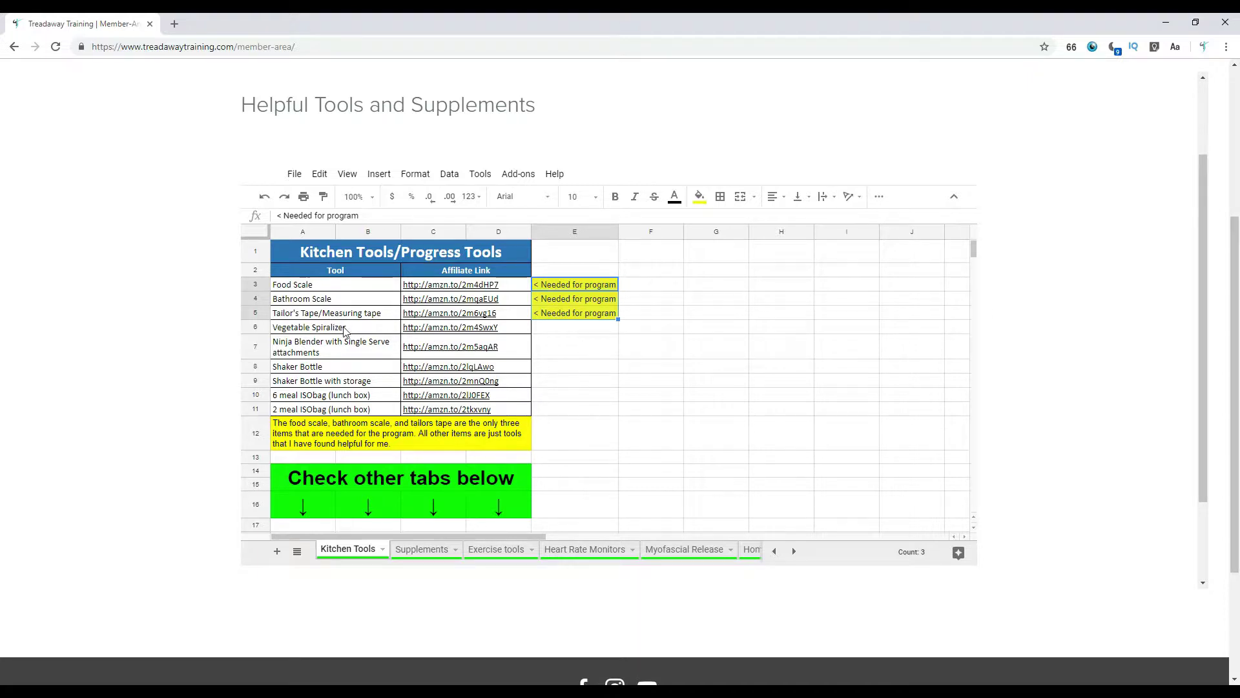
pyautogui.moveTo(342, 330); pyautogui.dragTo(497, 411)
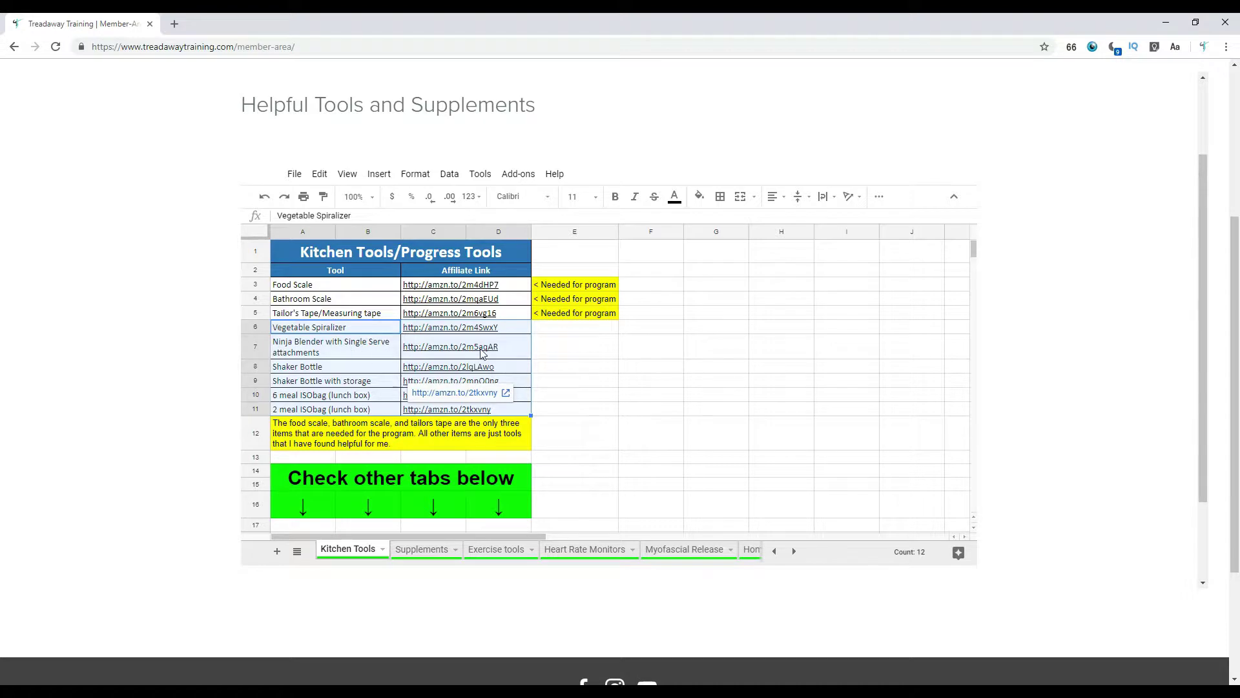
# Open the Supplements sheet and highlight its supplement names, When to Consider notes and affiliate links in turn.
pyautogui.click(417, 551)
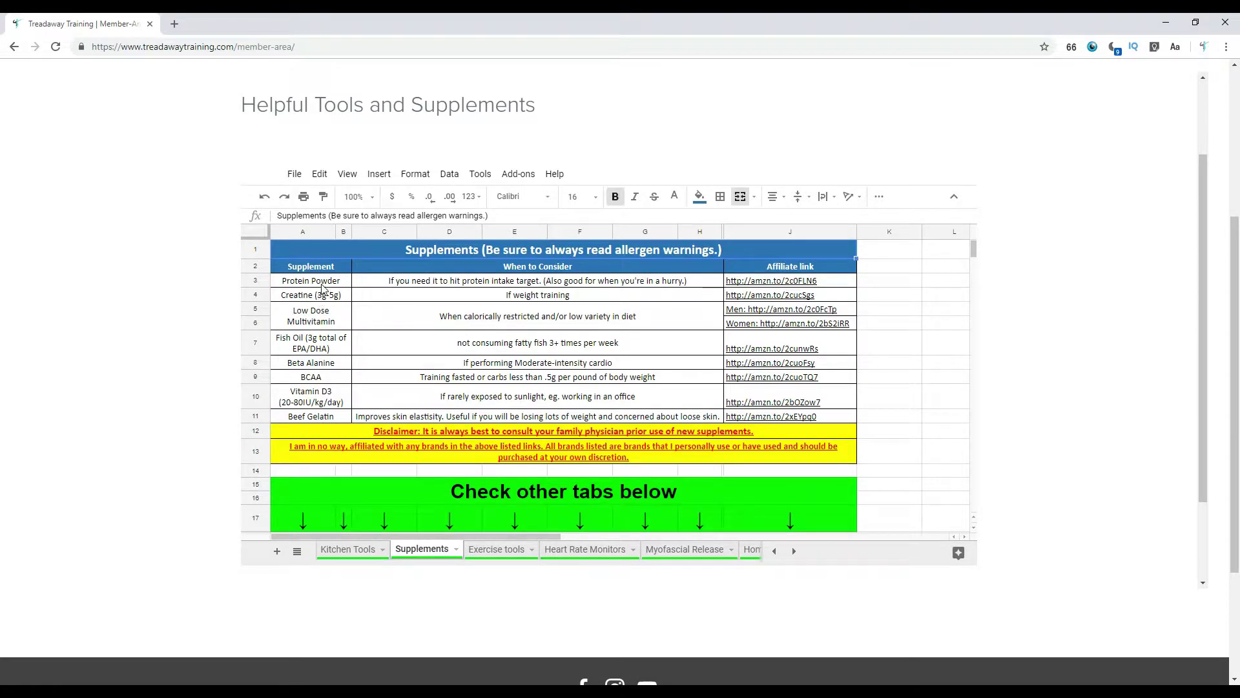
pyautogui.moveTo(323, 285); pyautogui.dragTo(334, 418)
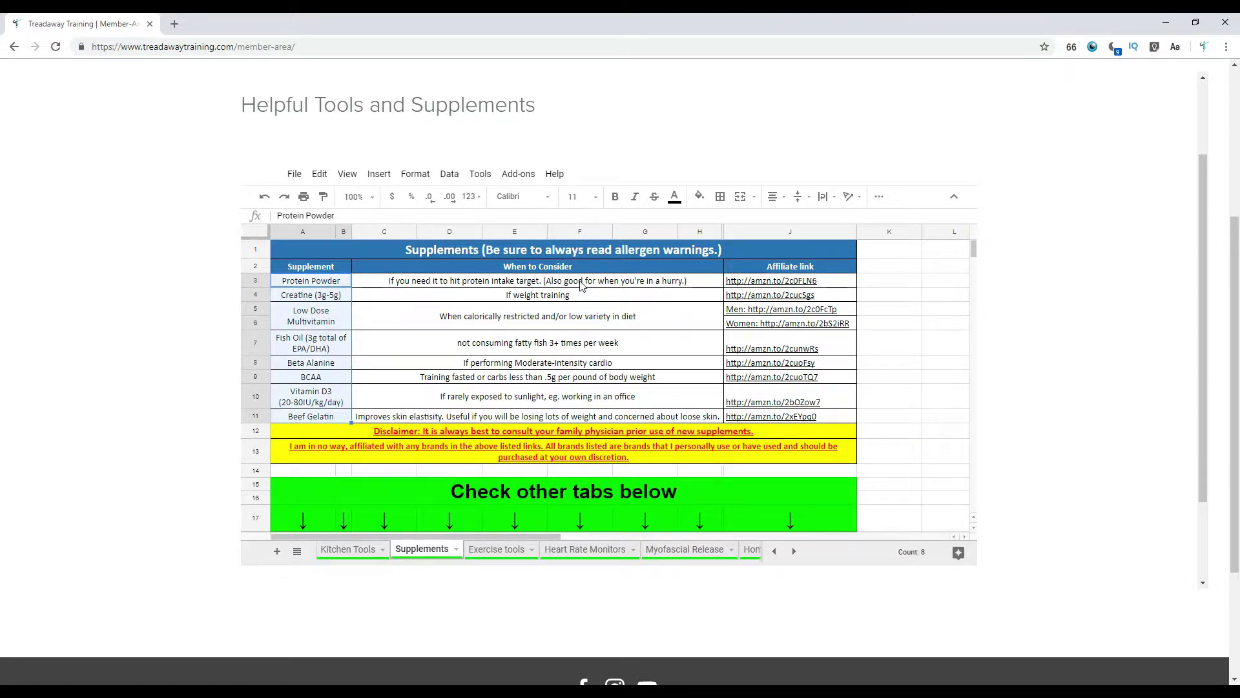
pyautogui.moveTo(581, 285); pyautogui.dragTo(583, 421)
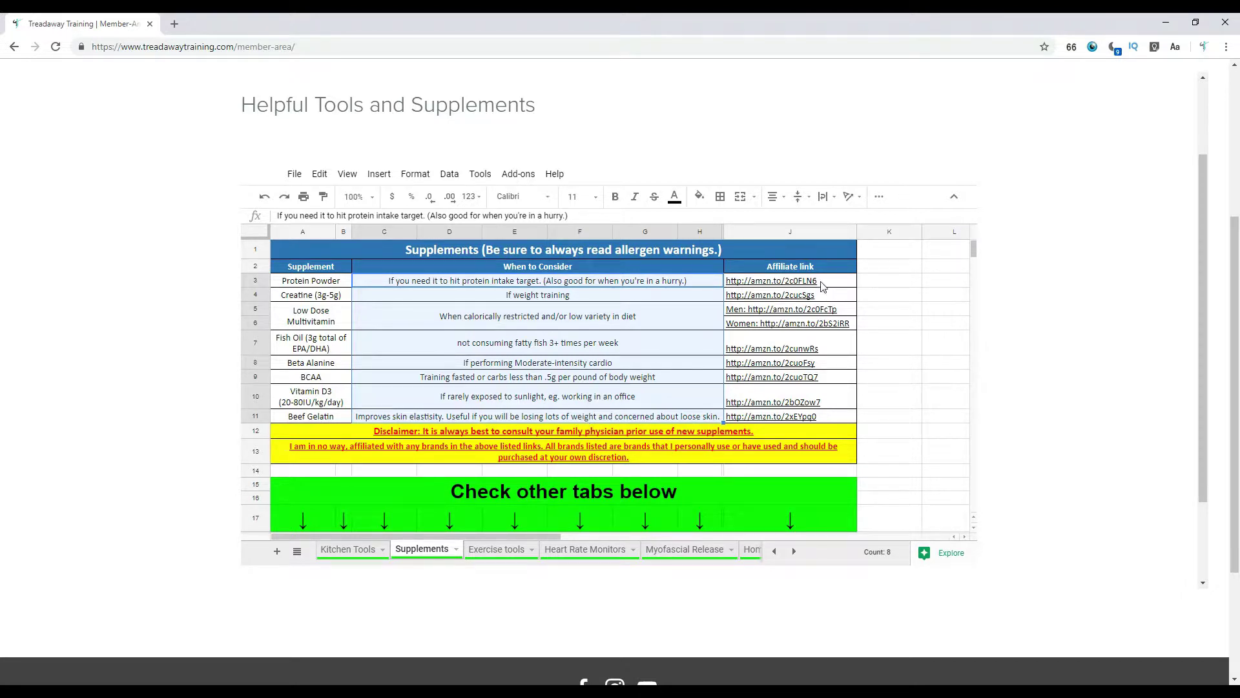
pyautogui.moveTo(822, 286); pyautogui.dragTo(823, 420)
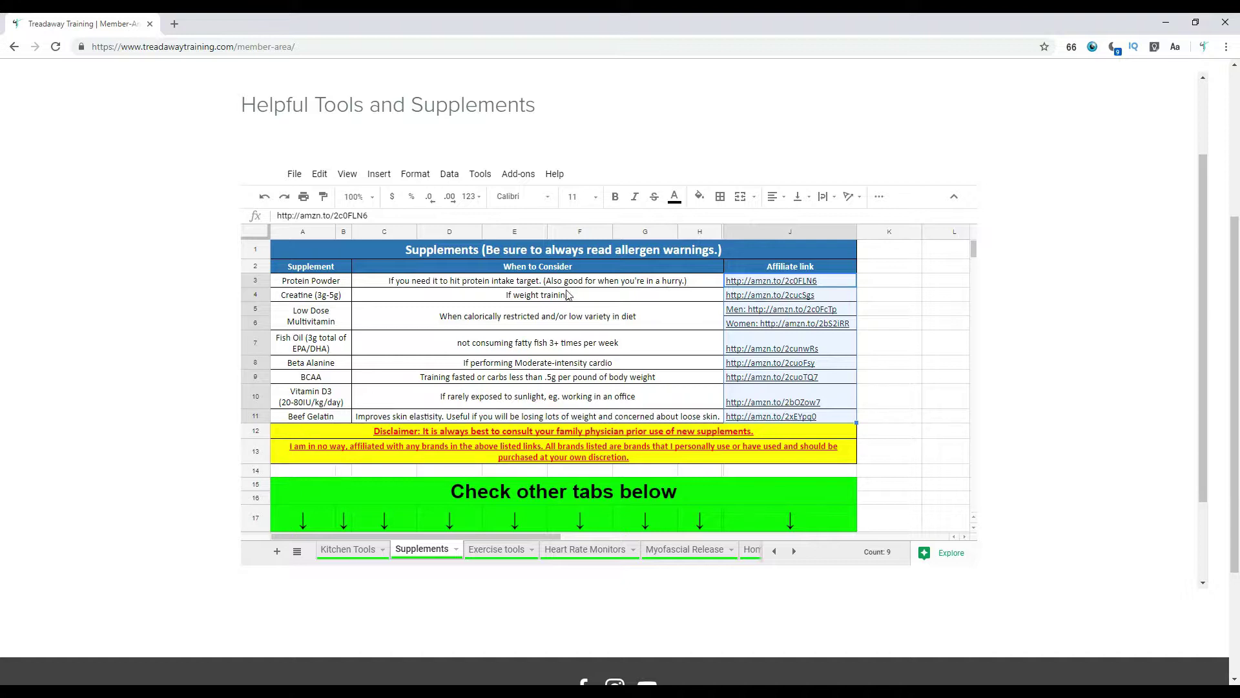
pyautogui.moveTo(571, 283); pyautogui.dragTo(574, 417)
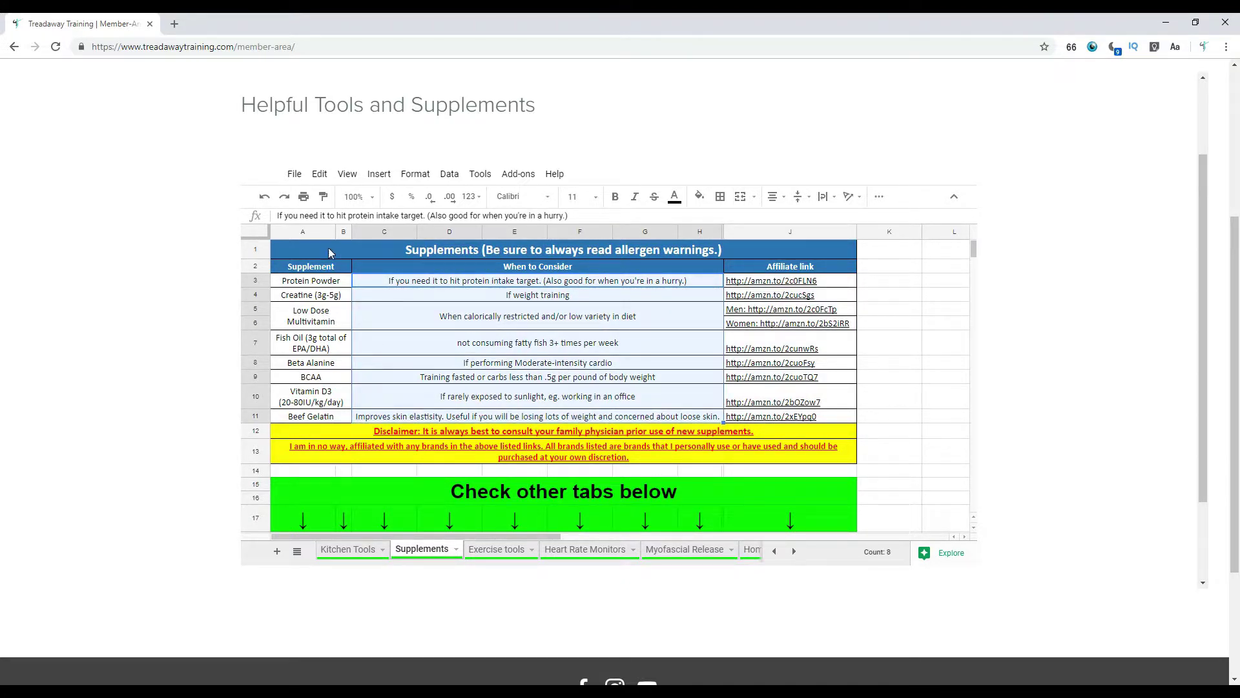
# Open the Exercise tools sheet and highlight its equipment, When to Consider and affiliate link entries, plus the budget lifting belt.
pyautogui.click(496, 550)
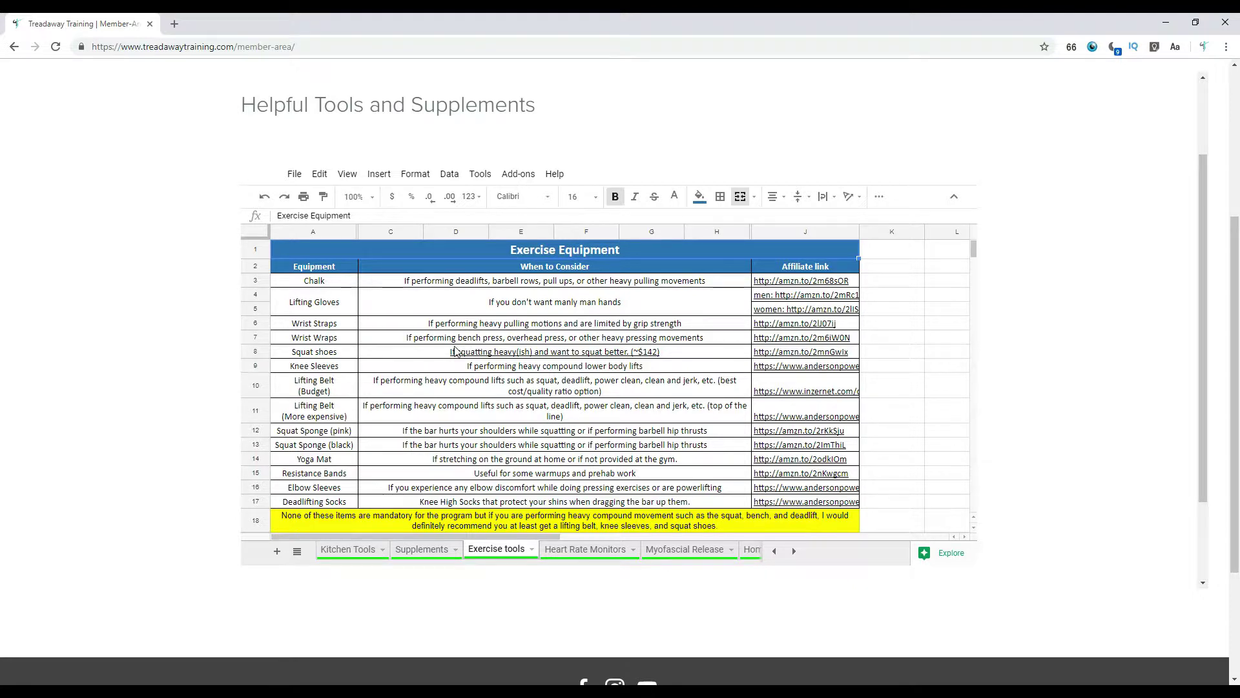
pyautogui.moveTo(325, 289); pyautogui.dragTo(332, 502)
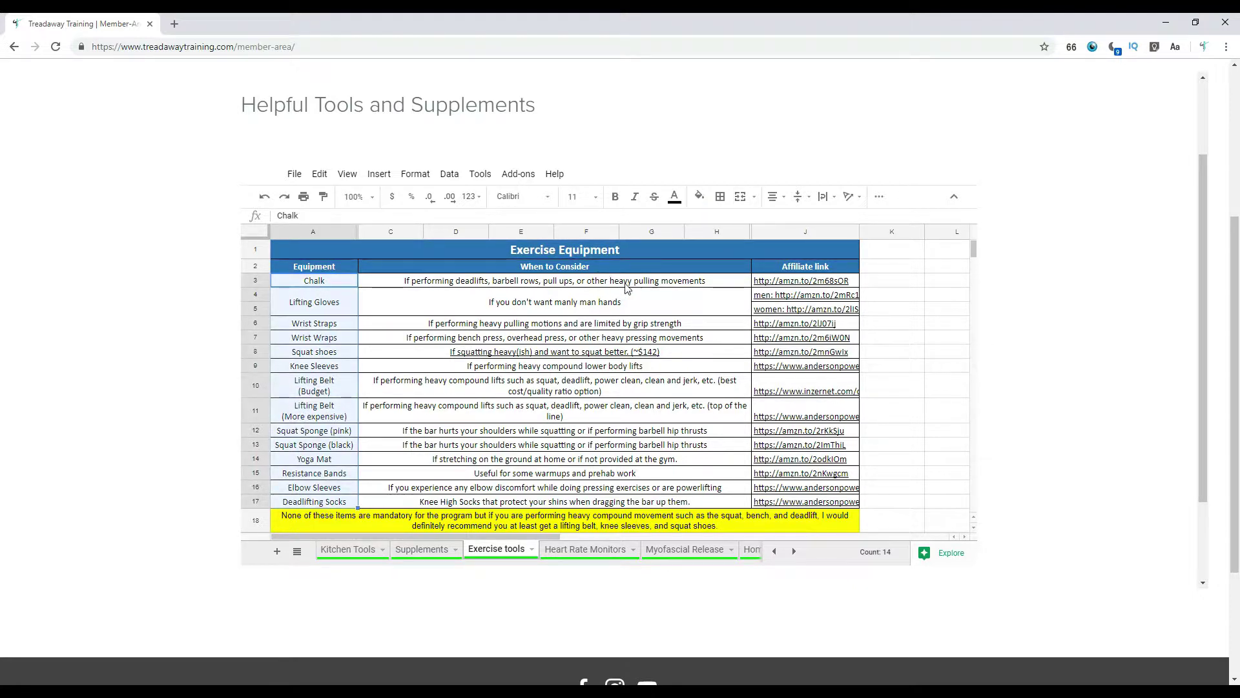
pyautogui.moveTo(627, 284); pyautogui.dragTo(682, 508)
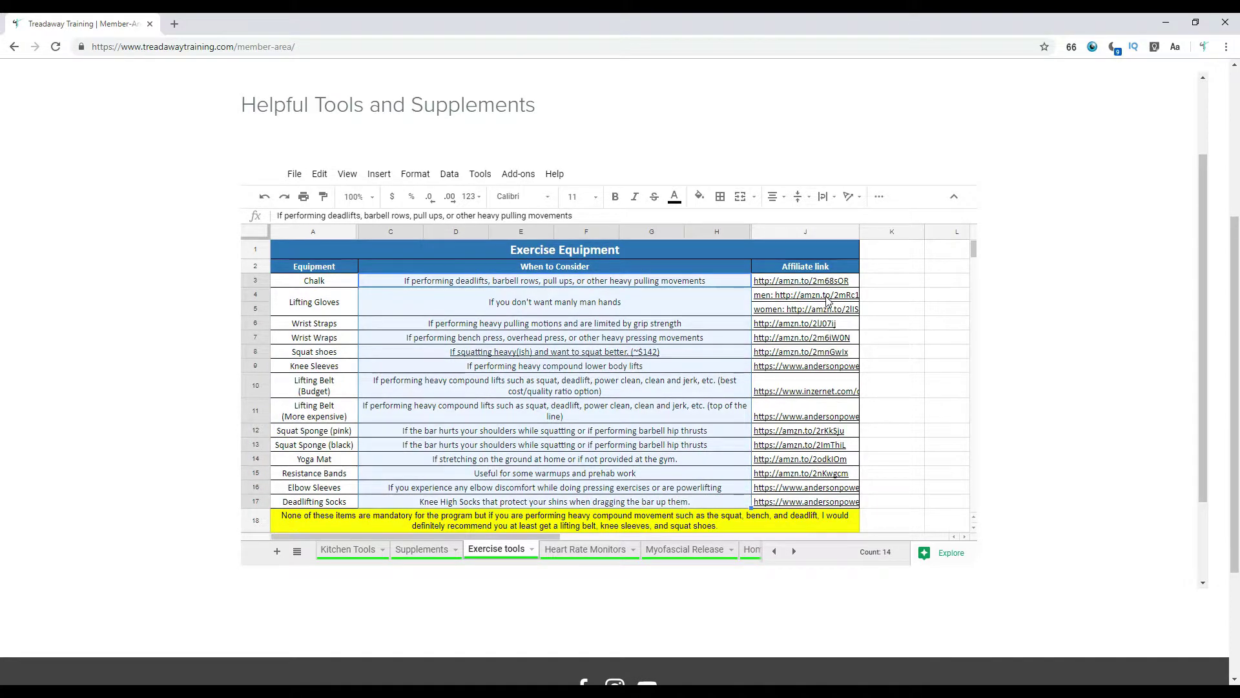
pyautogui.moveTo(827, 284); pyautogui.dragTo(834, 504)
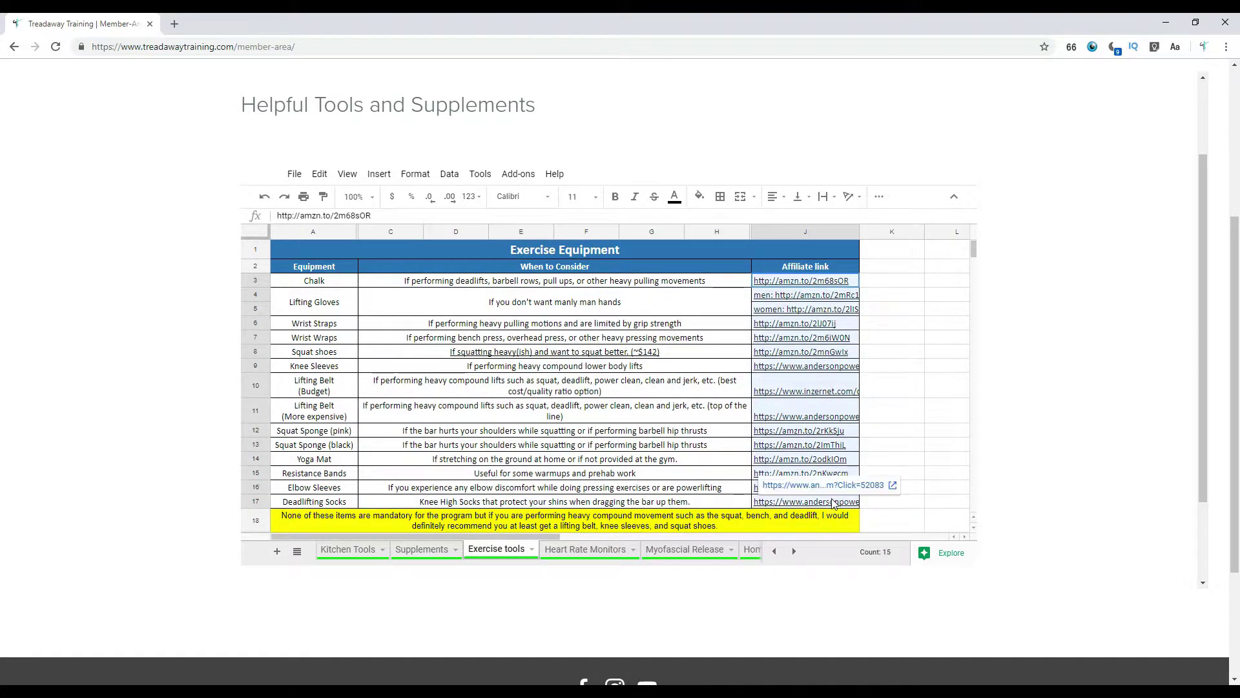
pyautogui.click(328, 387)
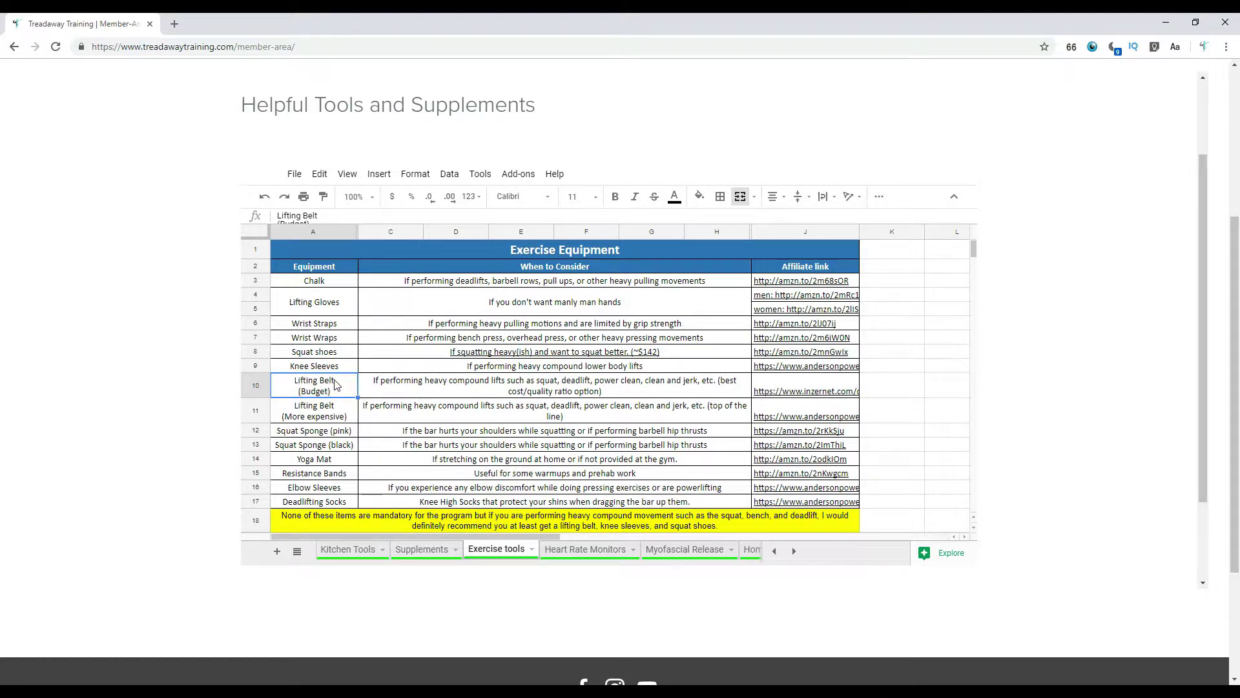
# View the Heart Rate Monitors sheet, going back to the Exercise tools sheet once in between.
pyautogui.click(584, 549)
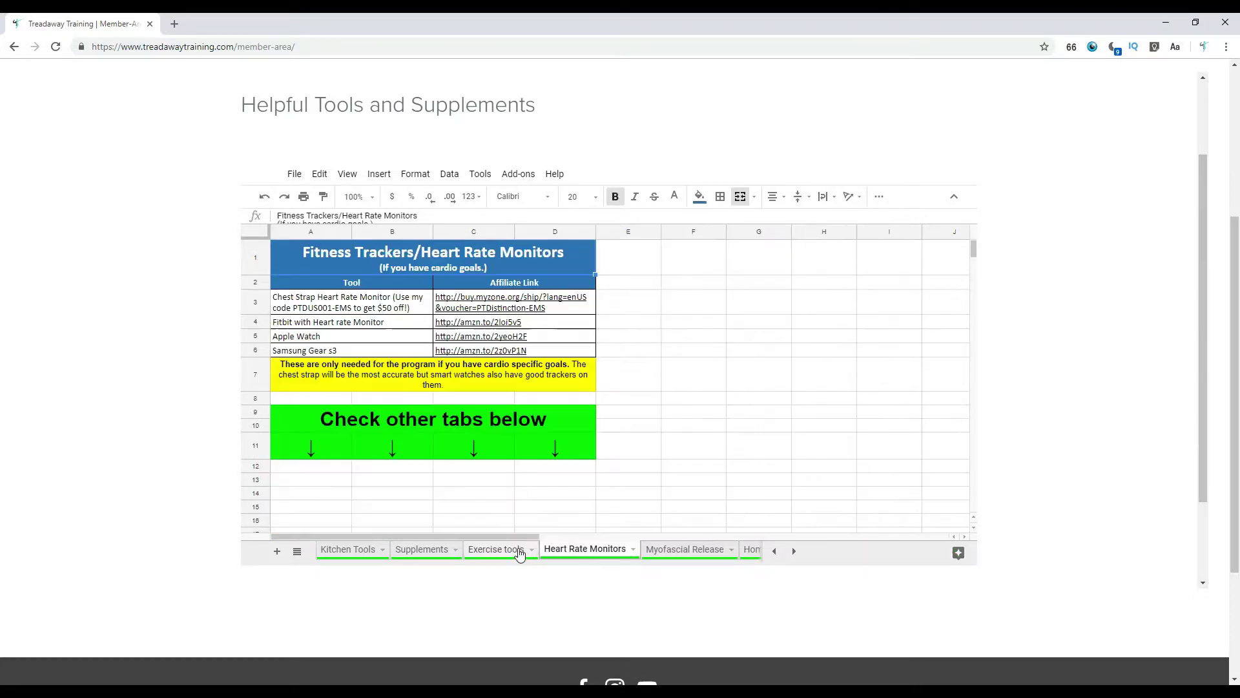
pyautogui.click(521, 550)
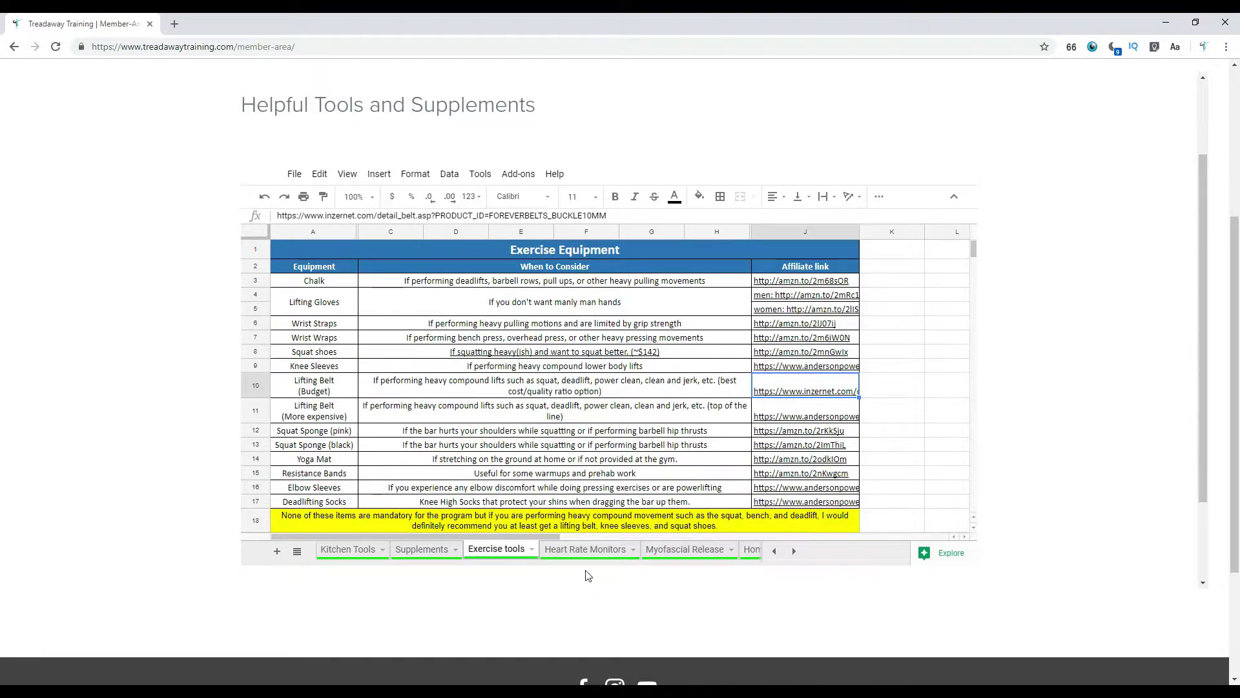
pyautogui.click(584, 550)
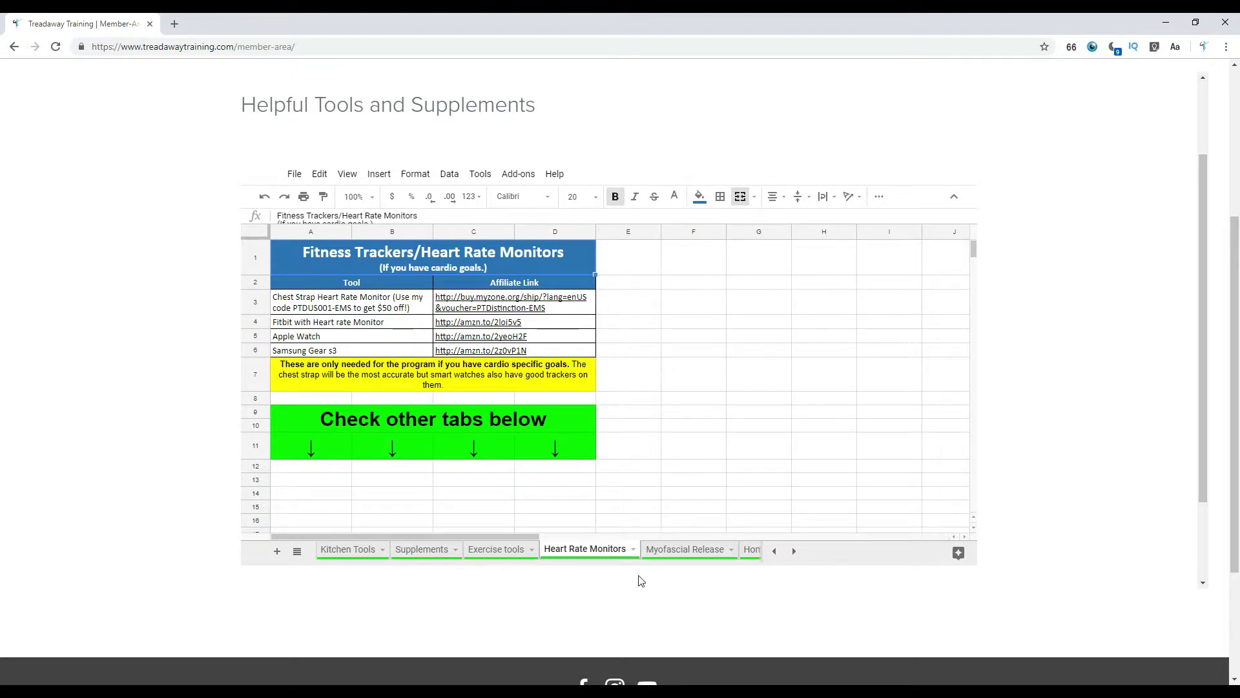
# Open the Myofascial Release sheet and highlight its list of tools from Theracane to Muscle Roller Stick.
pyautogui.click(685, 549)
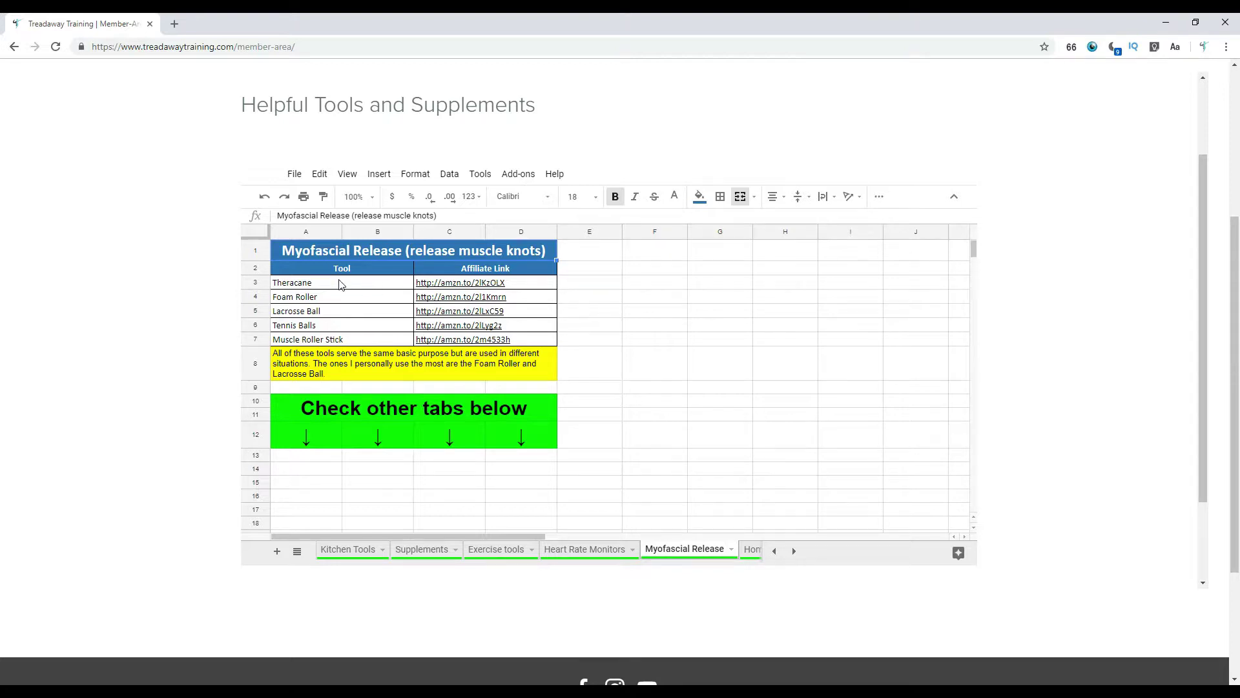
pyautogui.click(313, 328)
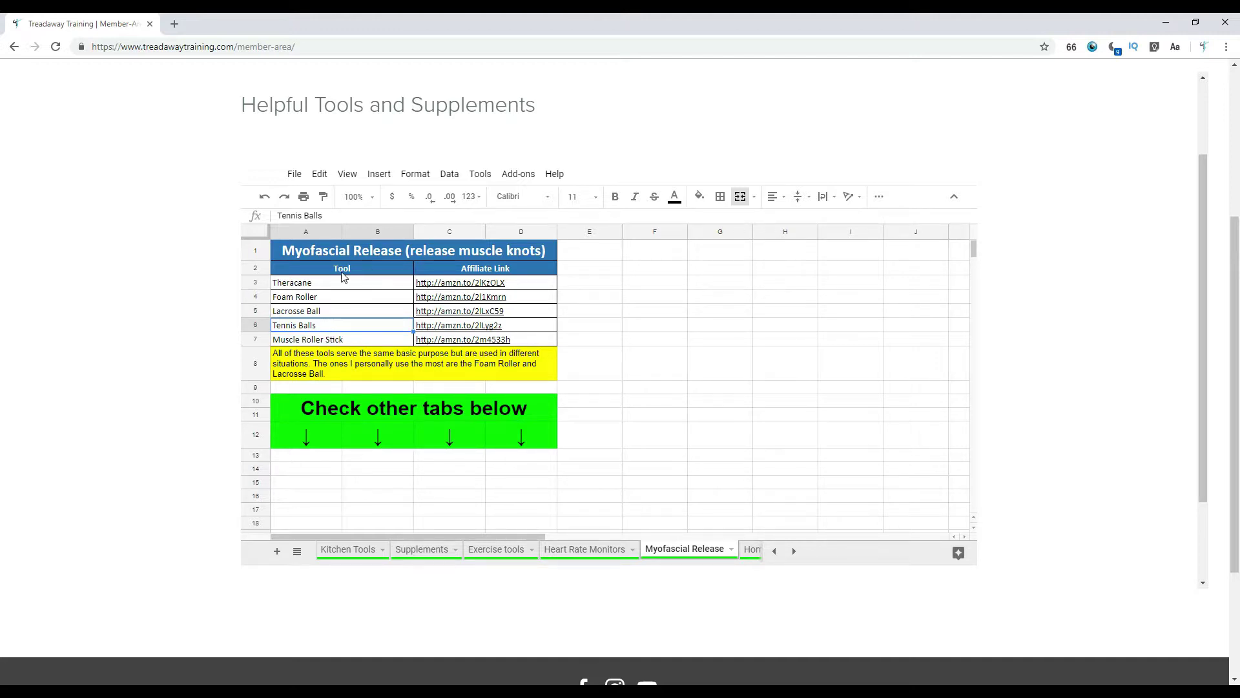
pyautogui.moveTo(335, 286); pyautogui.dragTo(342, 340)
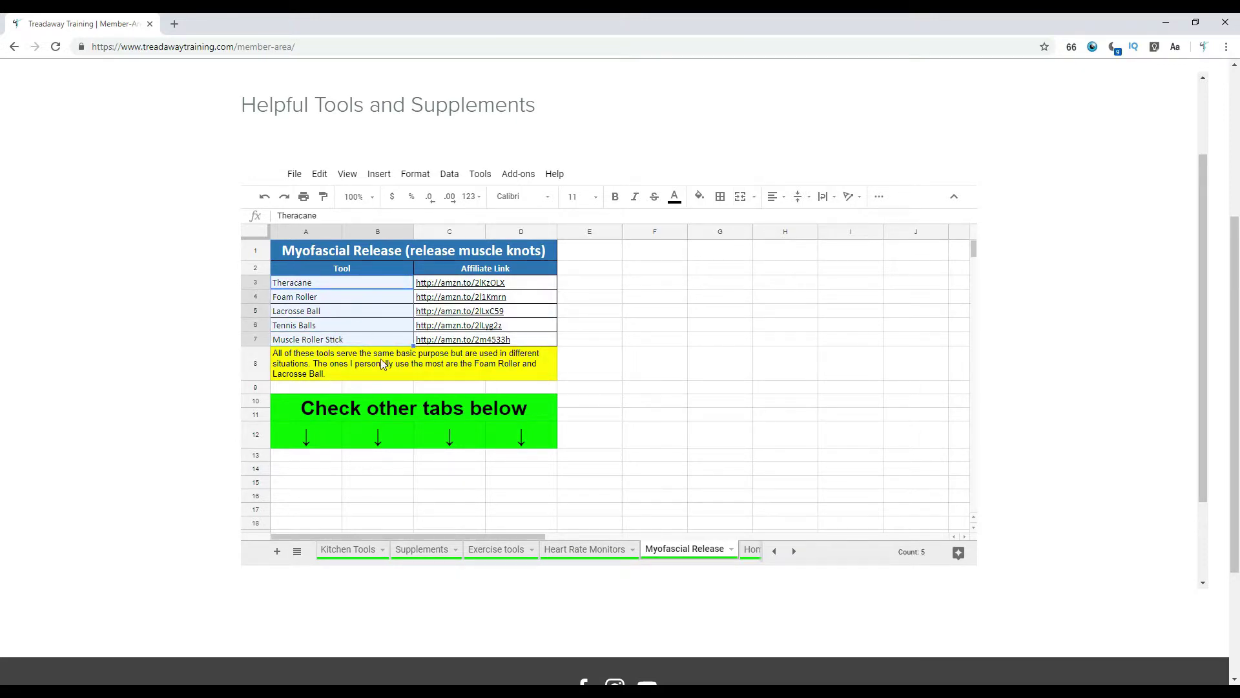
# Open the Home Gym Equipment sheet, highlight its tool list, and select each tool from Adjustable Bench up to Pull-up Bar.
pyautogui.click(794, 551)
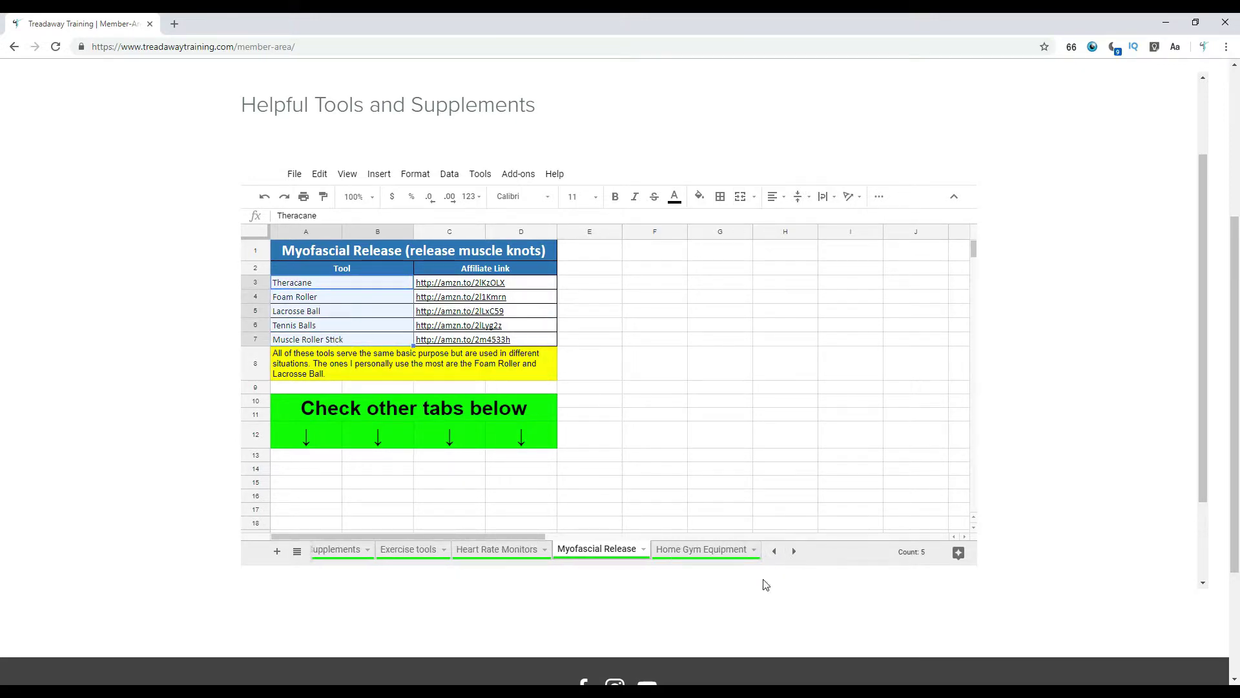
pyautogui.click(691, 560)
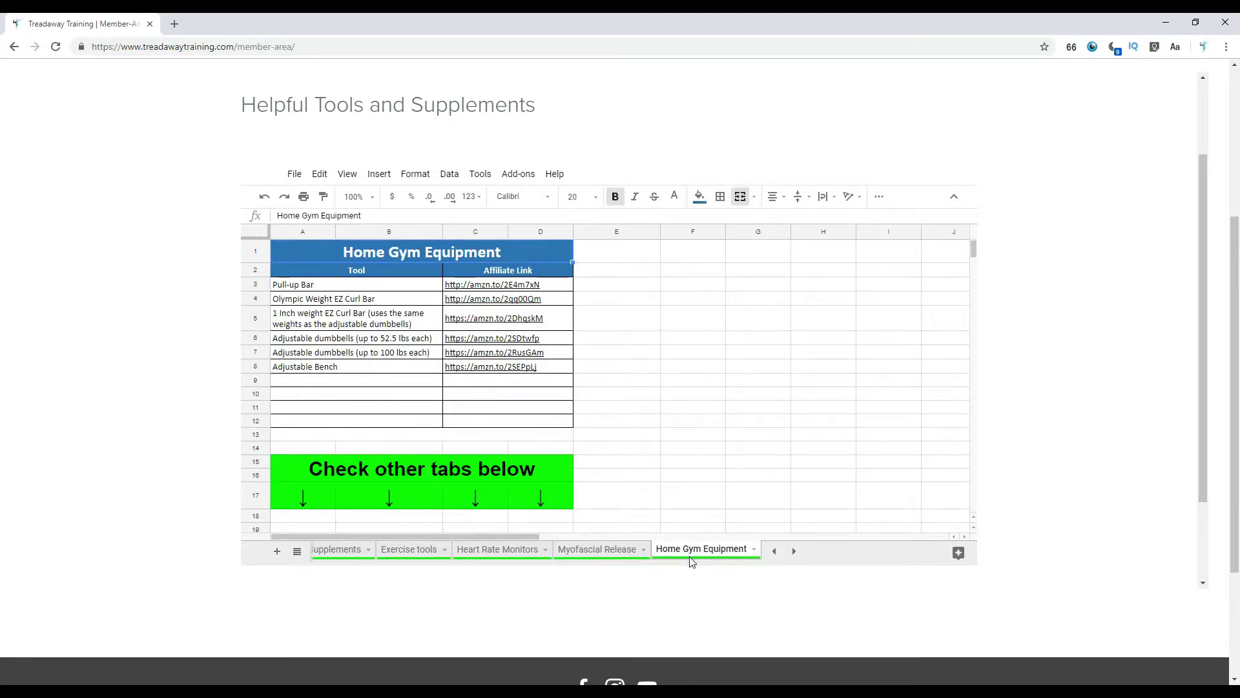
pyautogui.moveTo(387, 291); pyautogui.dragTo(400, 366)
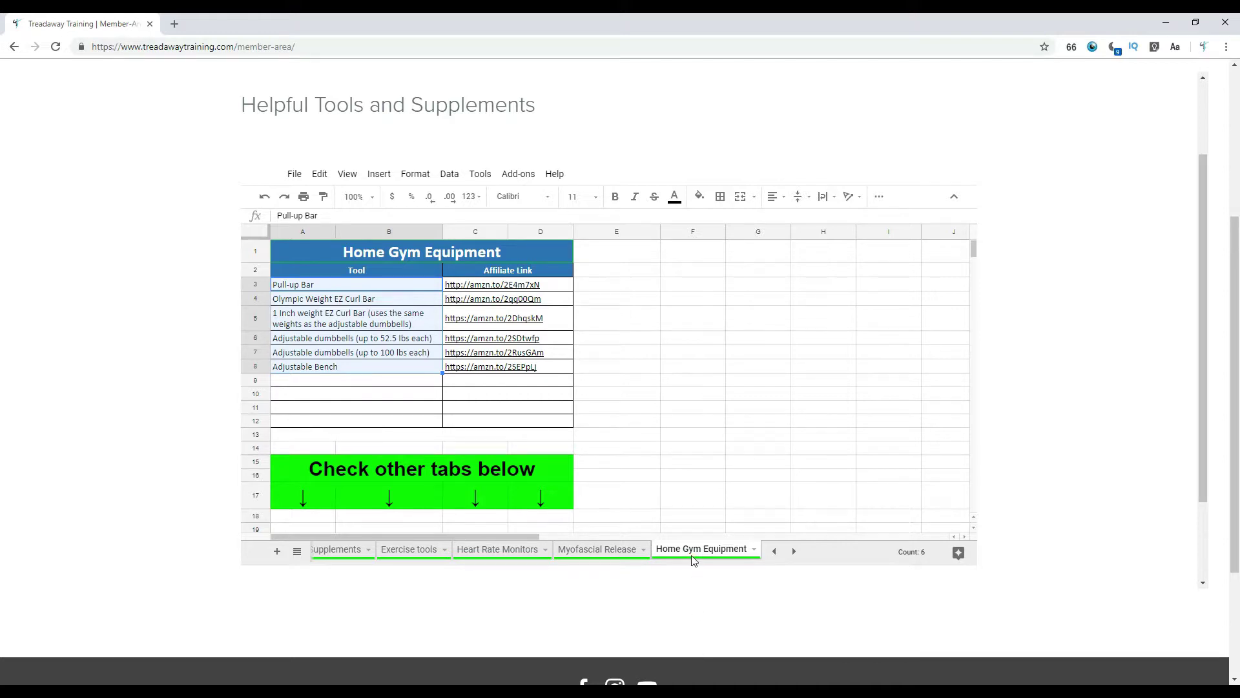
pyautogui.click(389, 370)
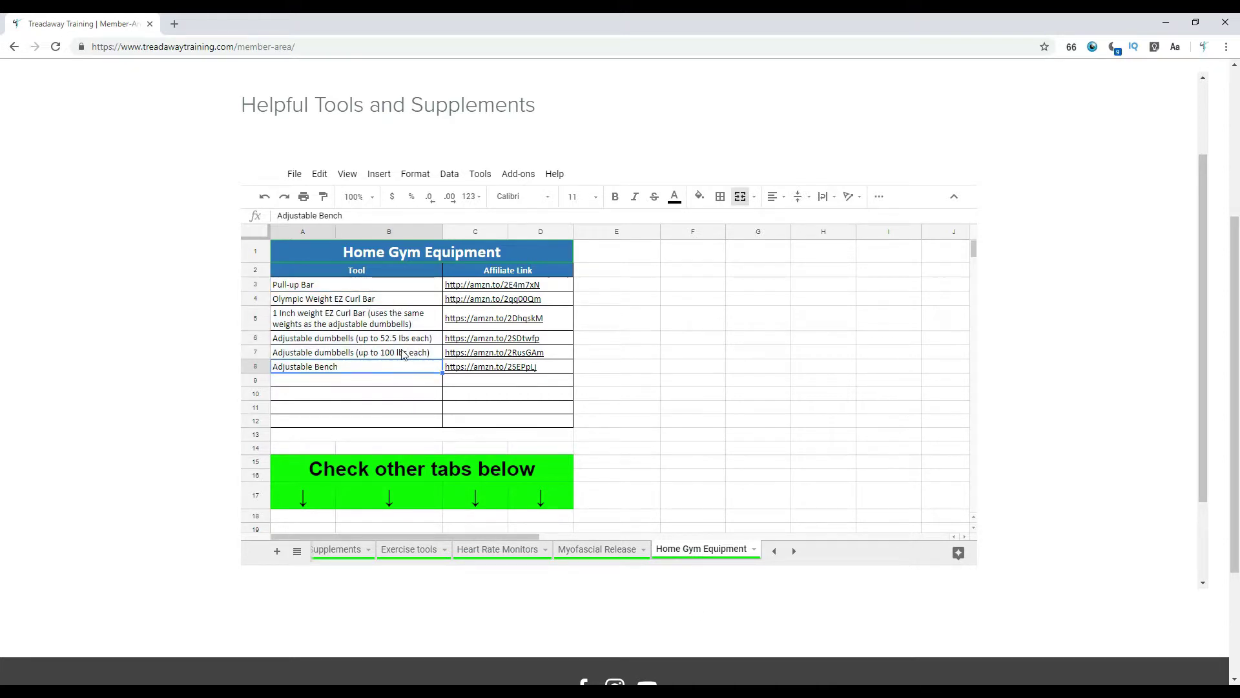
pyautogui.click(404, 352)
pyautogui.click(406, 339)
pyautogui.click(406, 320)
pyautogui.click(409, 296)
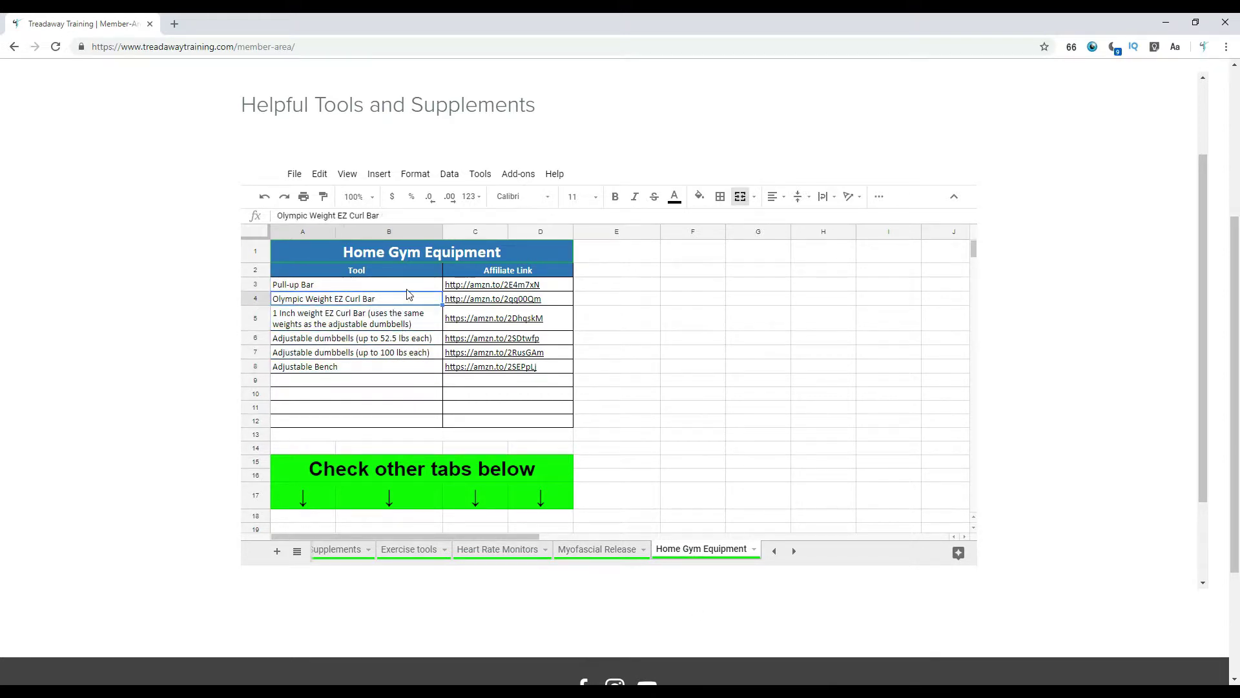
pyautogui.click(408, 287)
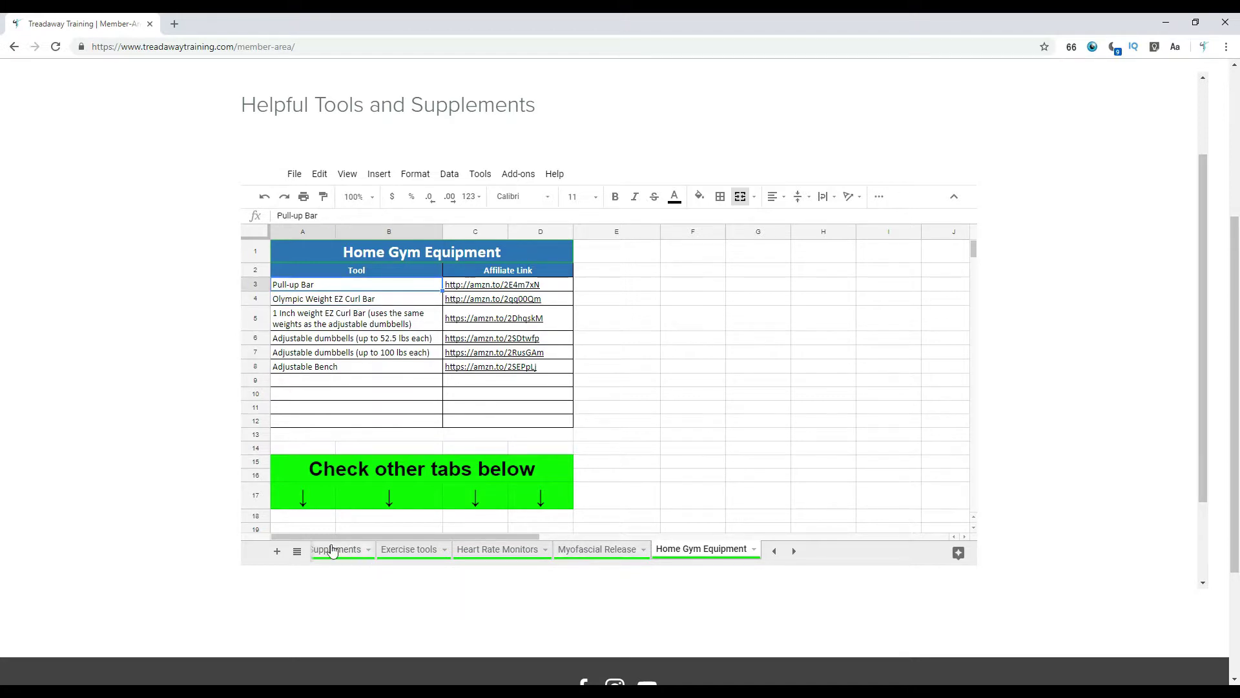
# Return to the Kitchen Tools sheet and highlight the Food Scale and Bathroom Scale entries and the three "Needed for program" notes.
pyautogui.click(774, 552)
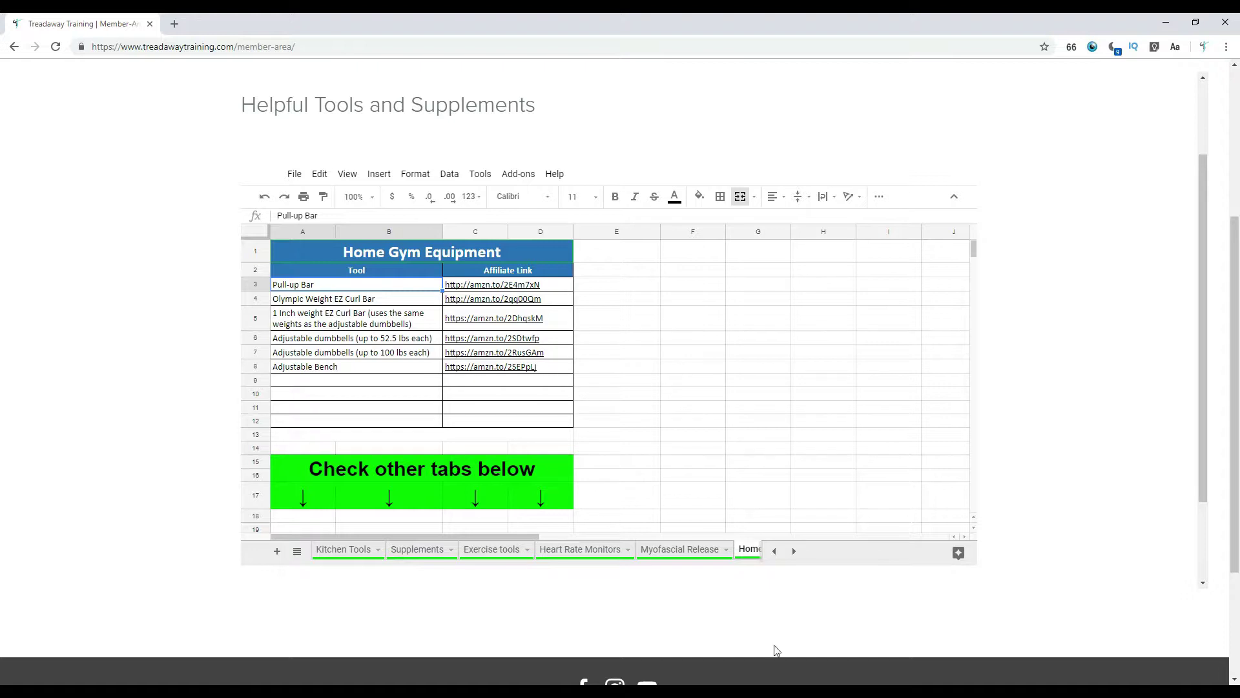
pyautogui.click(354, 550)
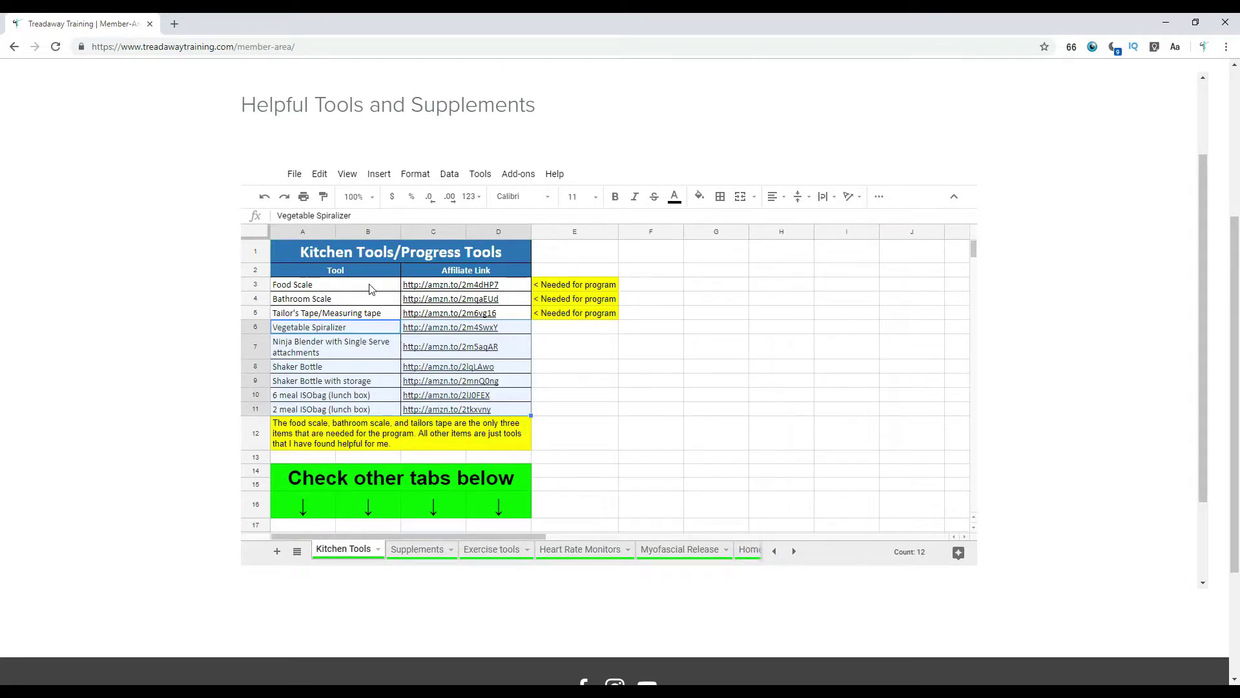
pyautogui.moveTo(372, 289); pyautogui.dragTo(371, 302)
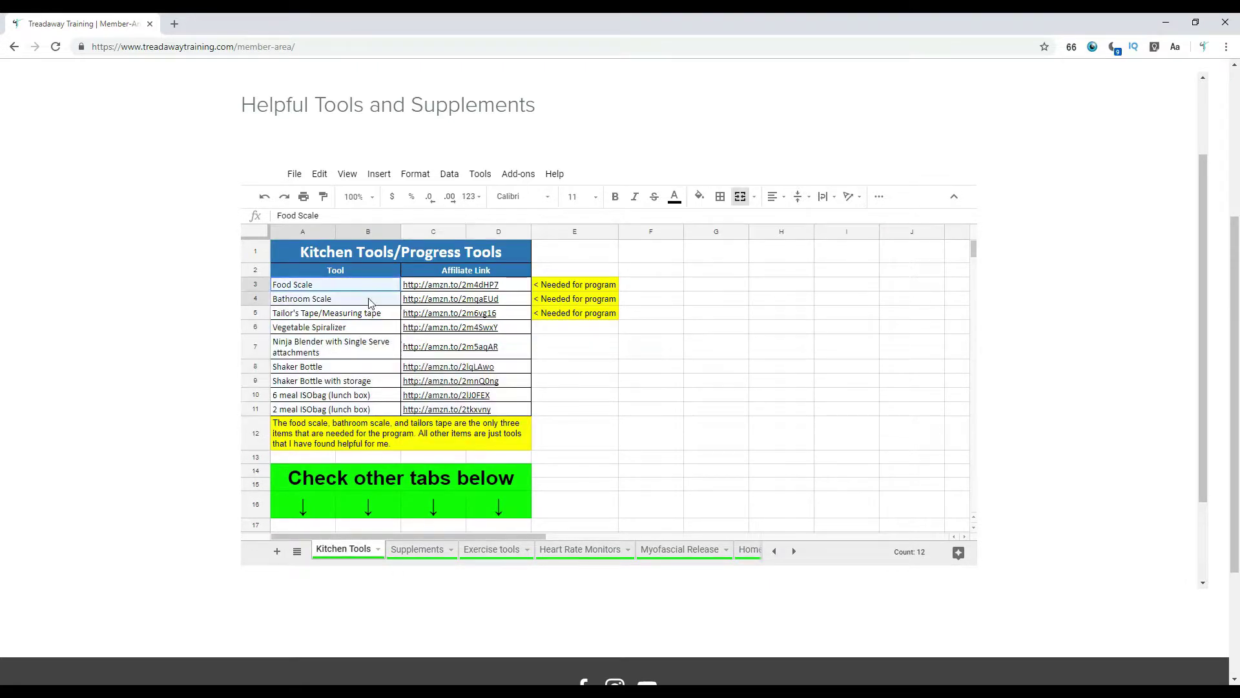
pyautogui.click(557, 285)
pyautogui.moveTo(561, 308); pyautogui.dragTo(564, 316)
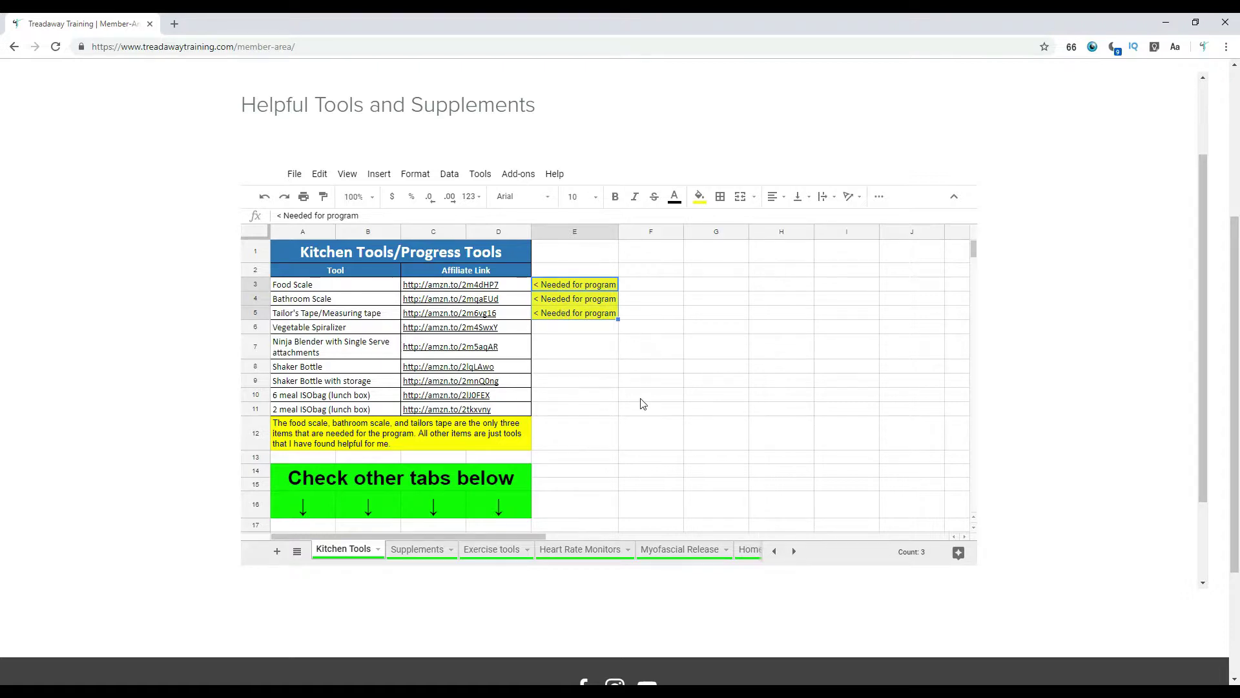
# Open Results Tracking in the Tracking section and review its daily and weekly trackers, highlighting Calorie Intake (Daily).
pyautogui.scroll(2, 1124, 347)
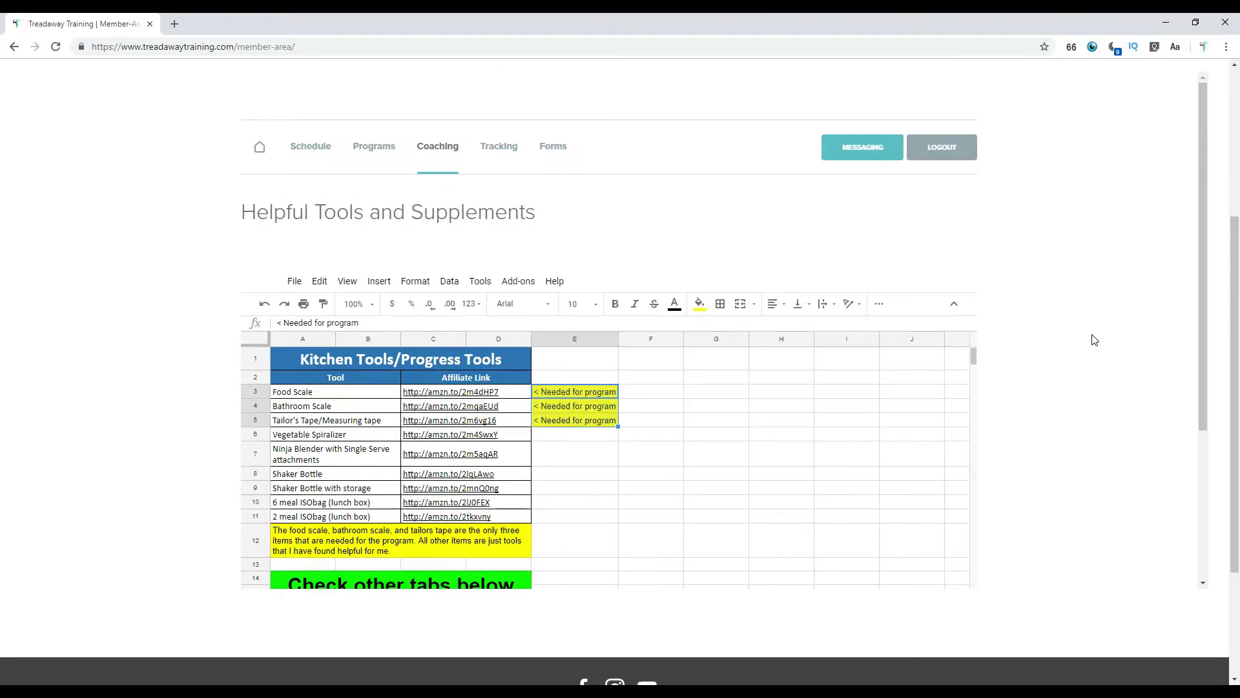
pyautogui.click(498, 154)
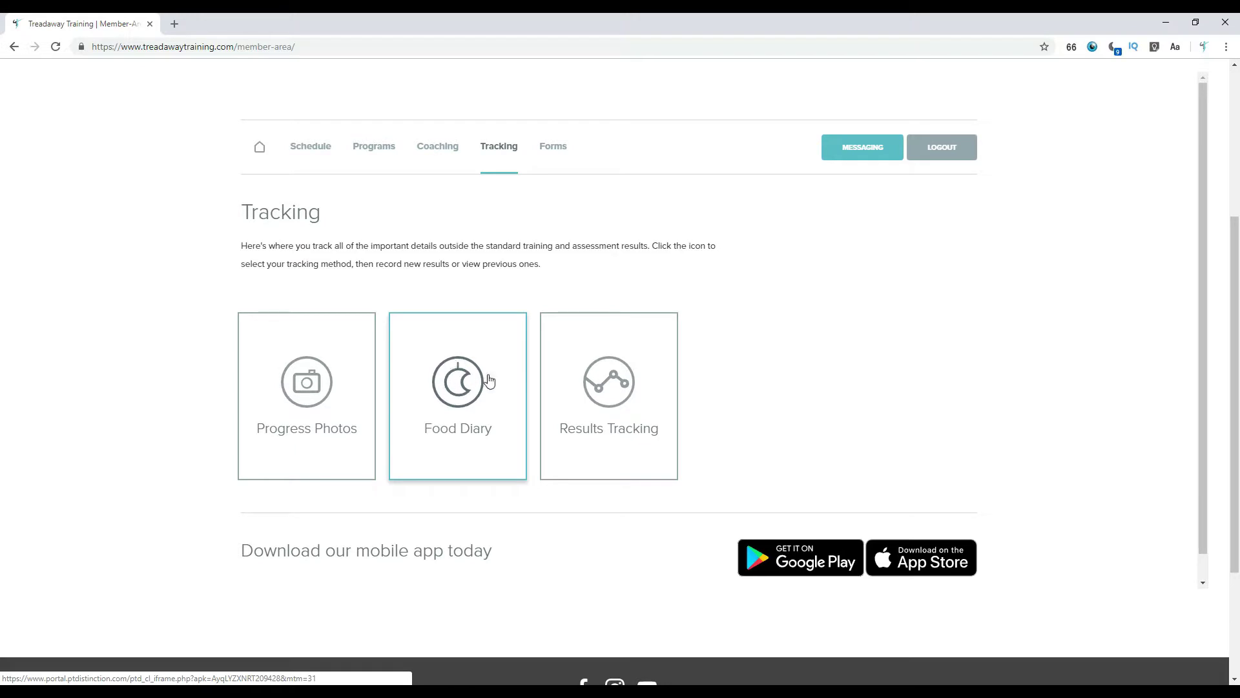
pyautogui.click(611, 385)
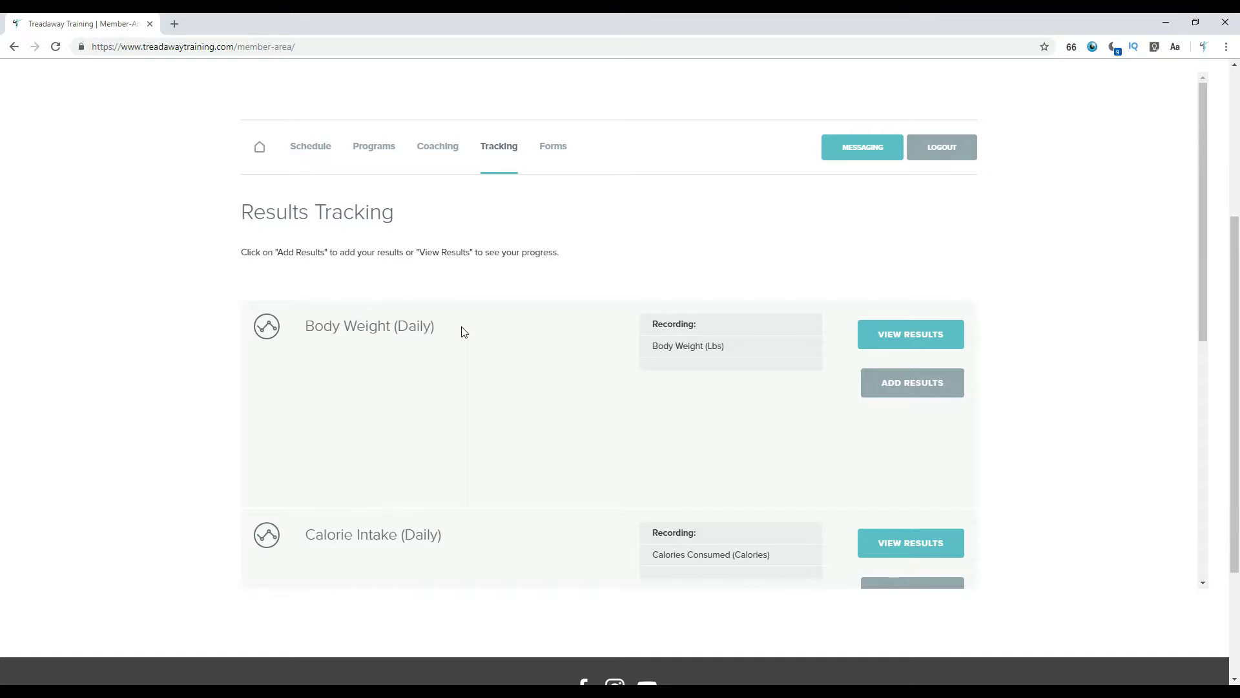
pyautogui.scroll(-3, 425, 329)
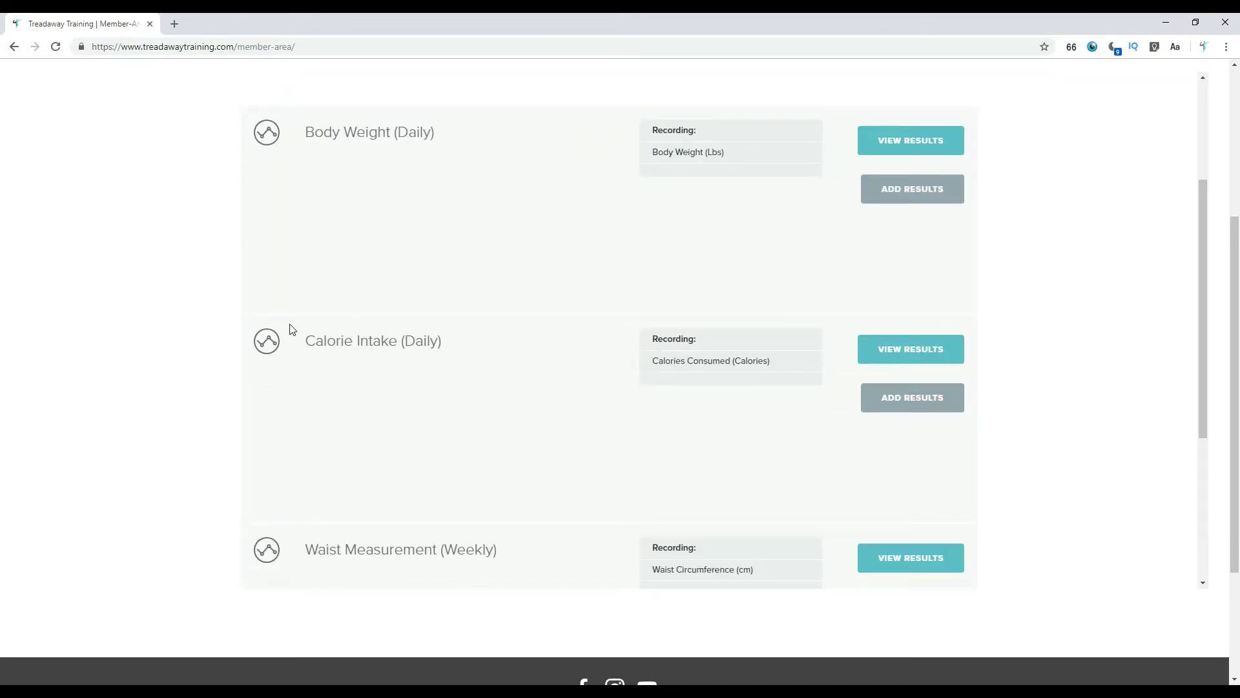
pyautogui.moveTo(308, 336); pyautogui.dragTo(448, 363)
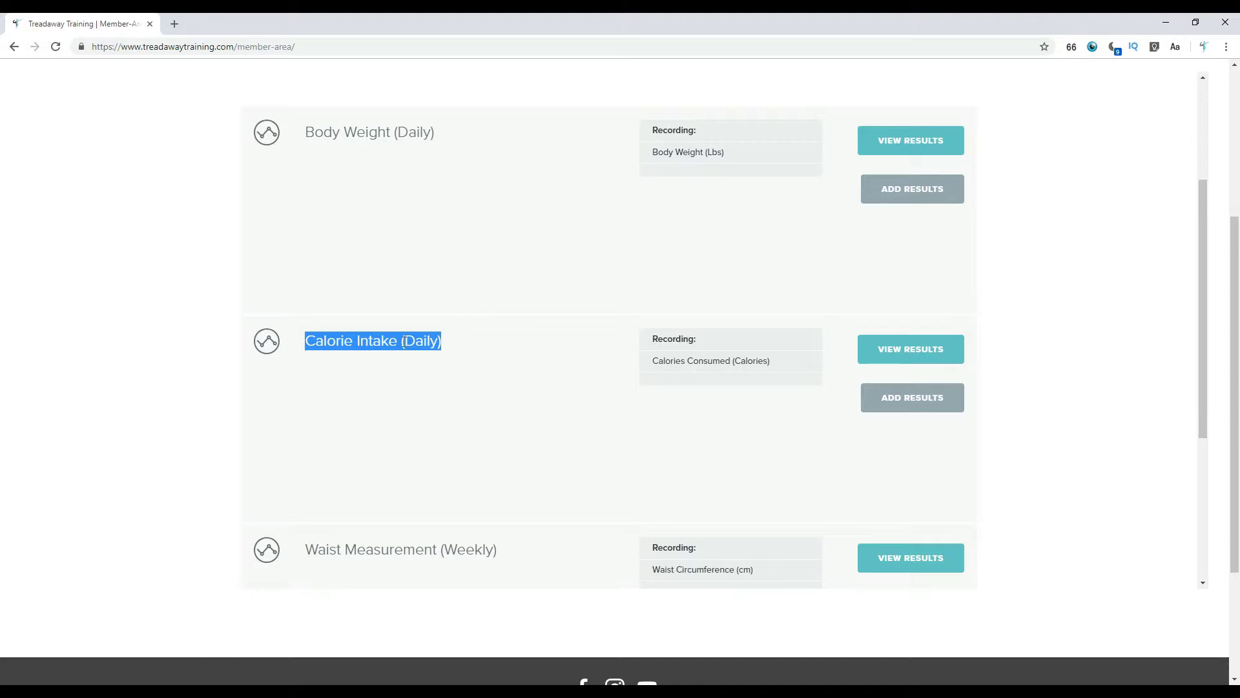
pyautogui.scroll(-1, 416, 475)
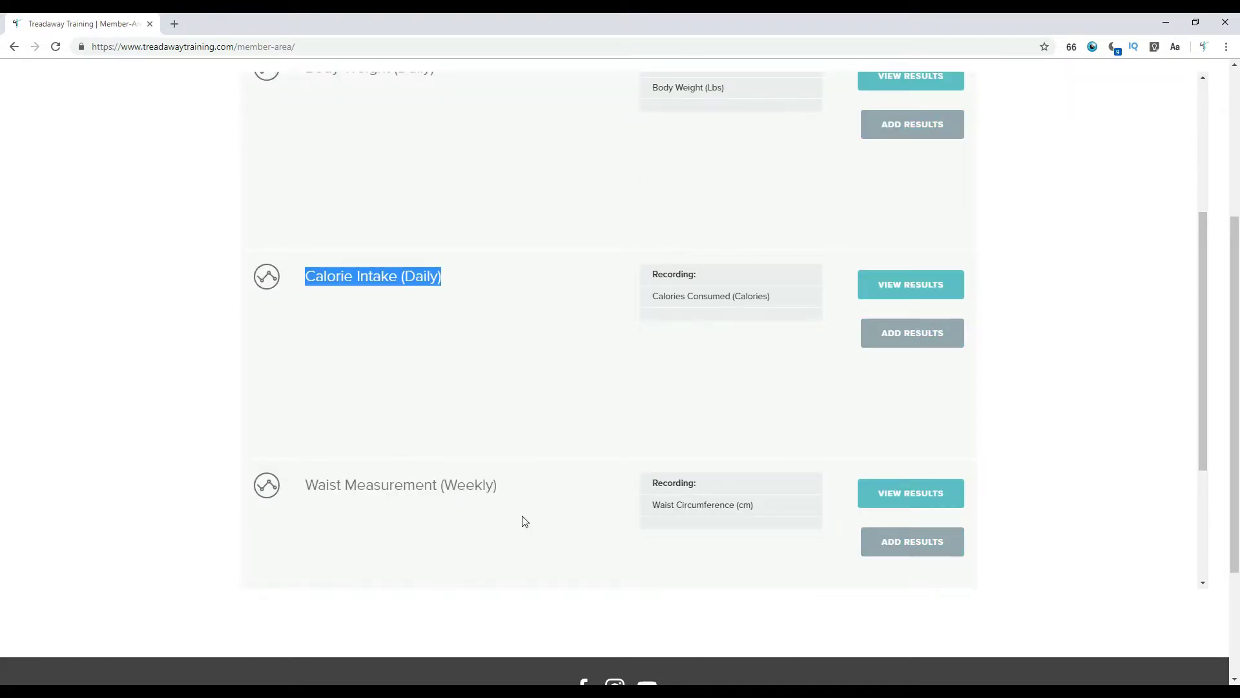
# Add a Body Weight (Daily) result of 185.6 lbs for 1 November 2018 and save it.
pyautogui.scroll(1, 568, 578)
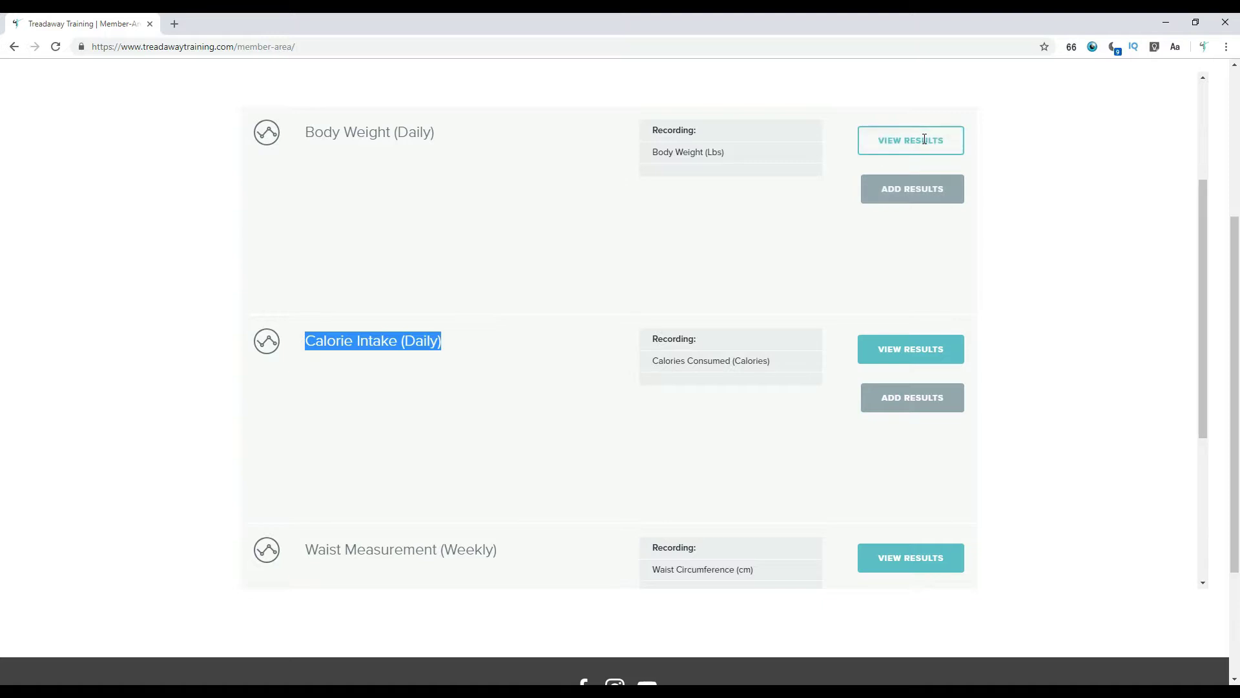
pyautogui.click(895, 192)
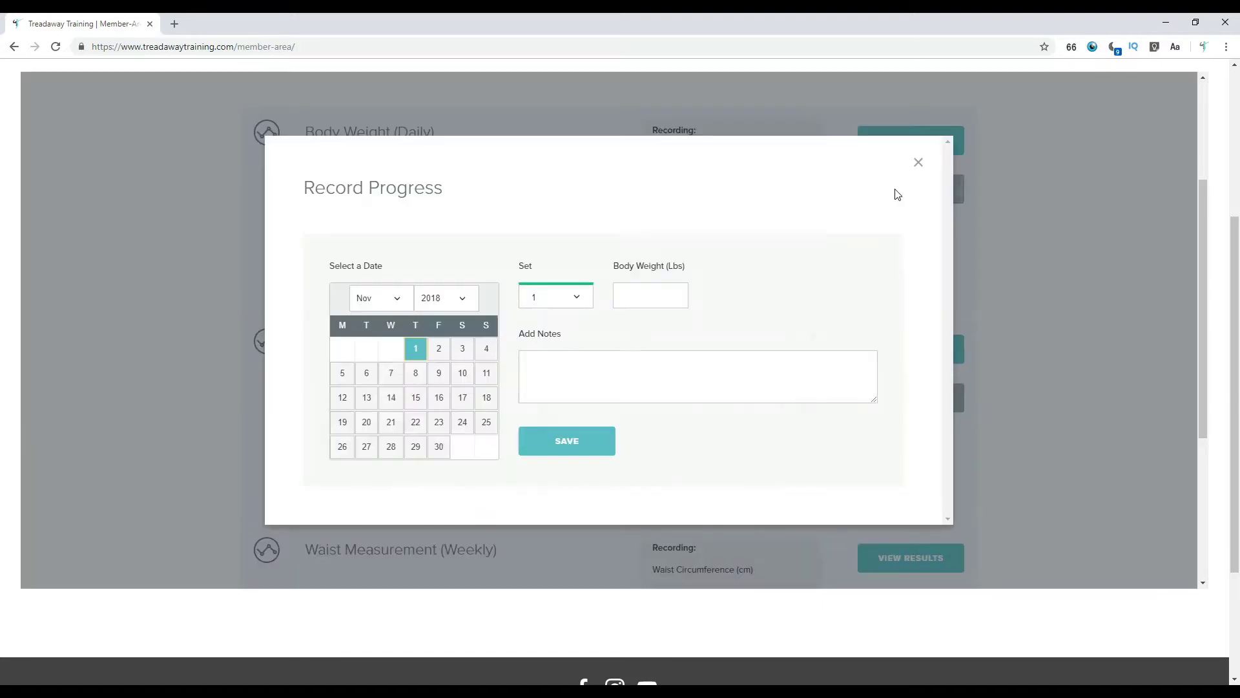
pyautogui.click(682, 300)
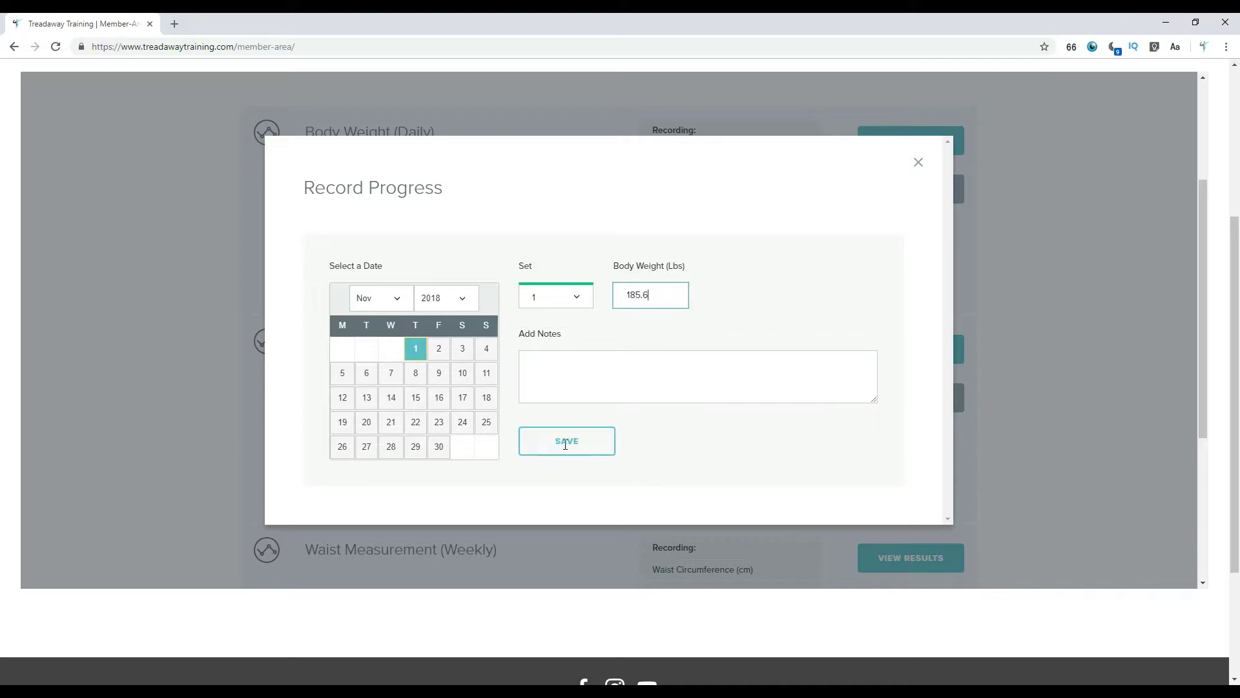
pyautogui.click(565, 445)
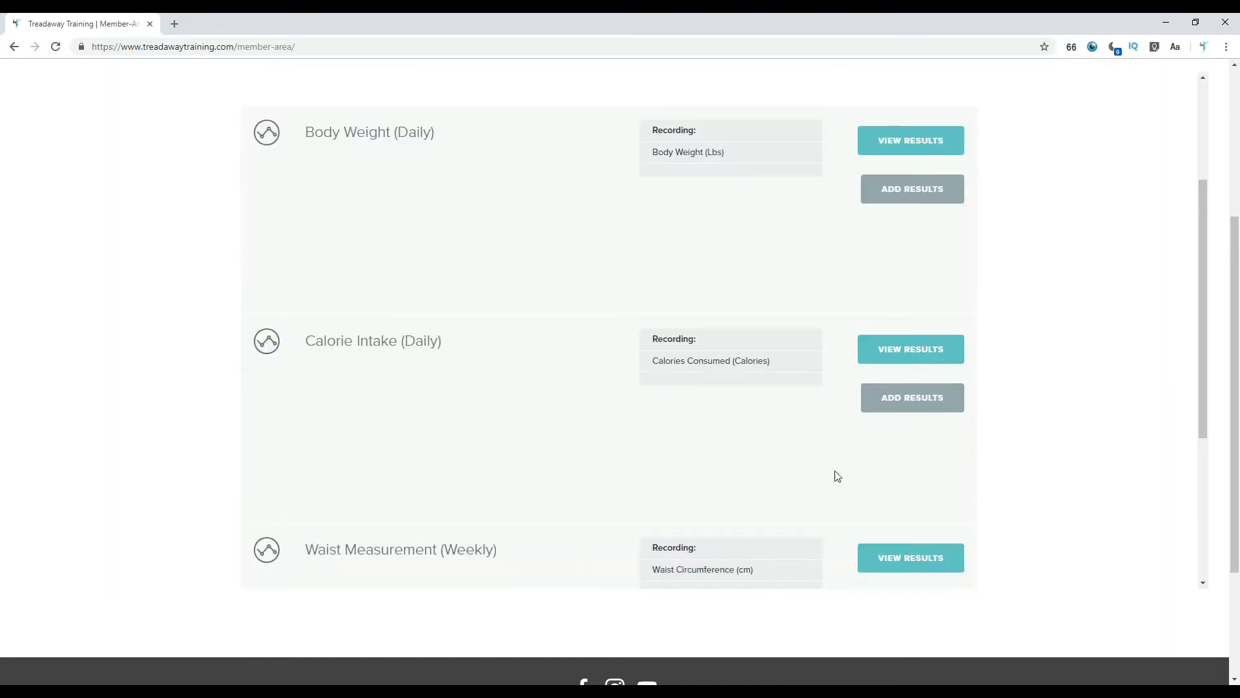
# From the Waist Measurement (Weekly) results, record a waist circumference of 80 cm for 1 November 2018, save it and close the results.
pyautogui.scroll(-2, 843, 490)
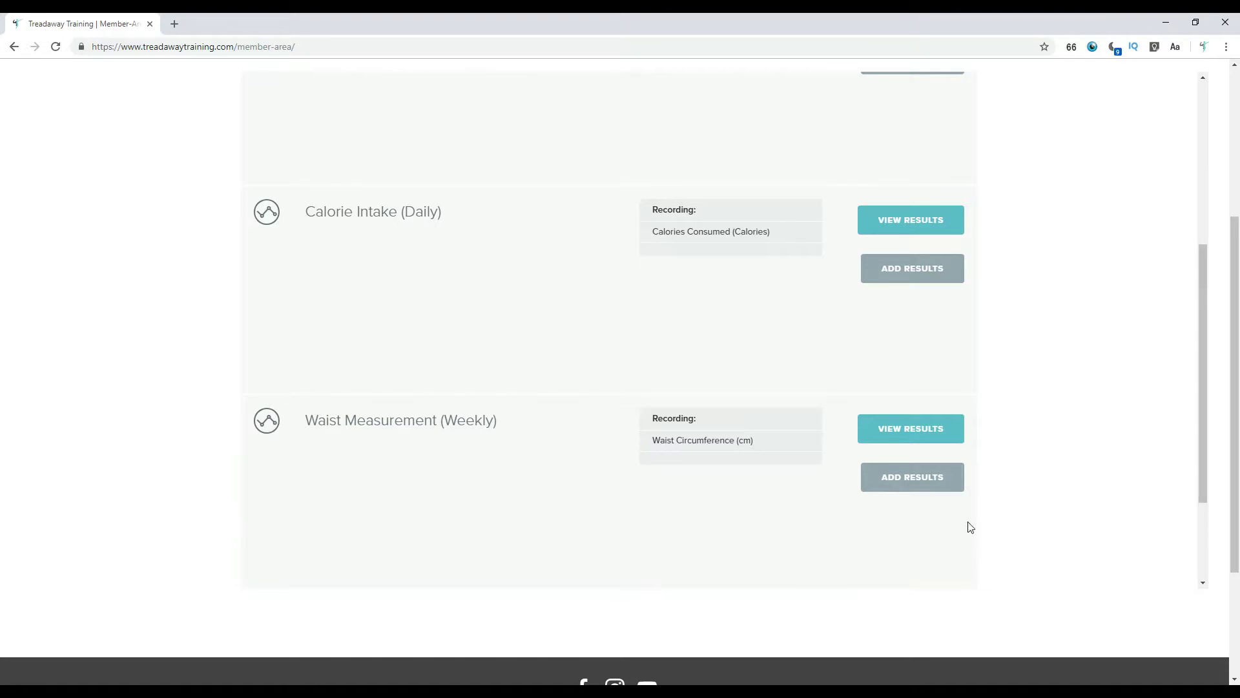
pyautogui.click(904, 429)
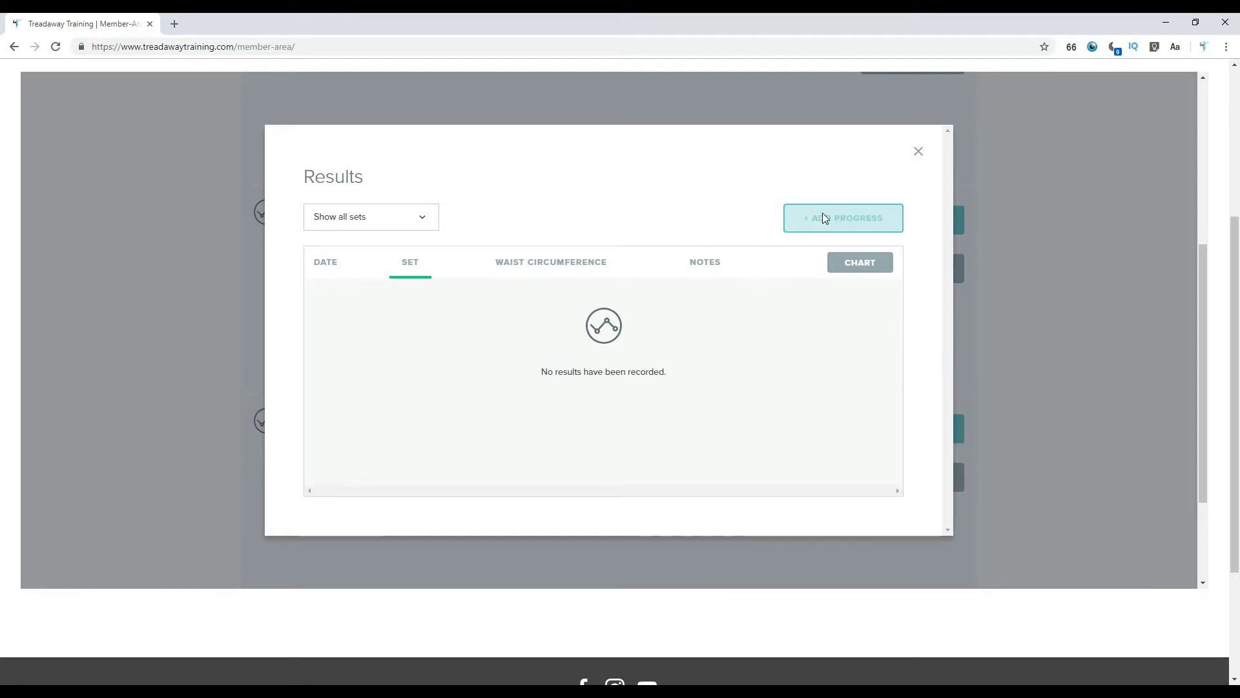
pyautogui.click(858, 217)
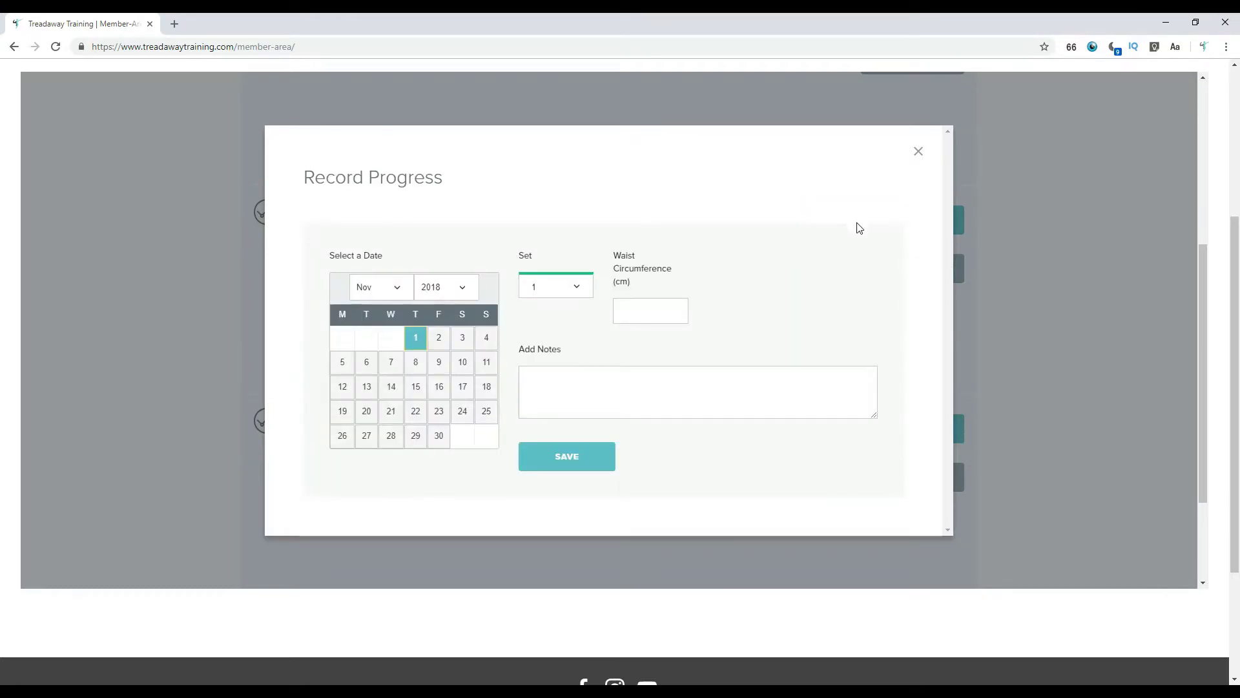
pyautogui.click(644, 309)
pyautogui.moveTo(617, 285); pyautogui.dragTo(626, 287)
pyautogui.click(635, 312)
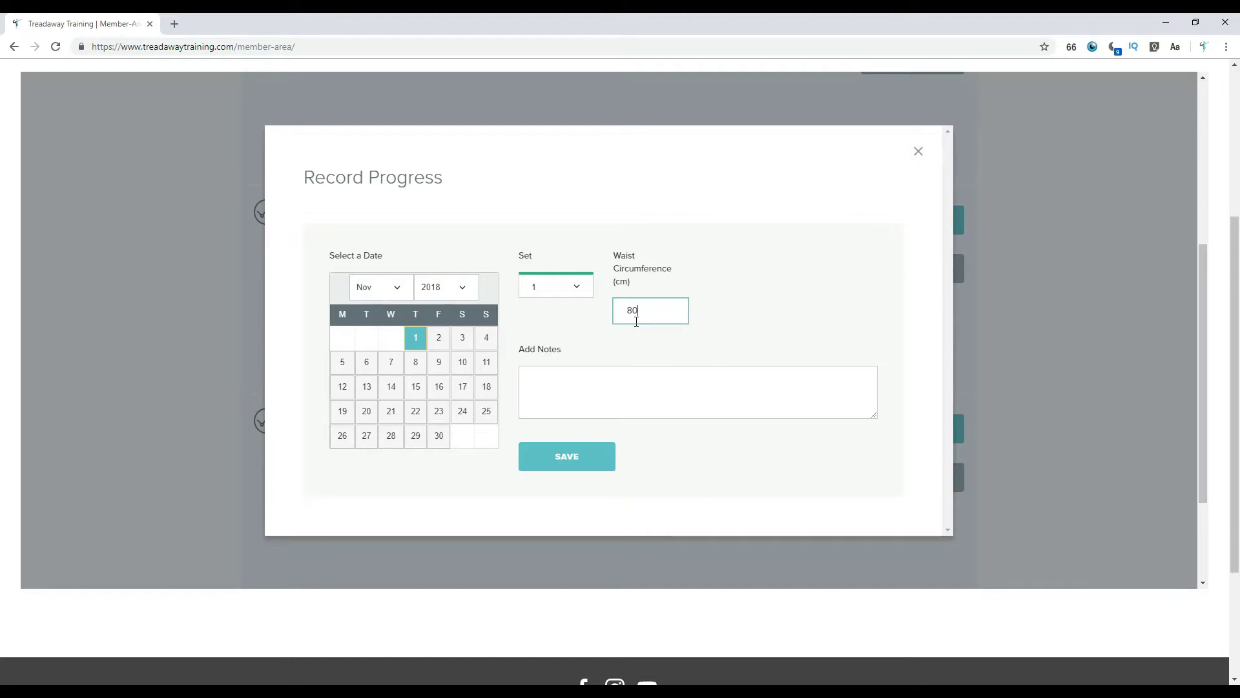
pyautogui.click(605, 446)
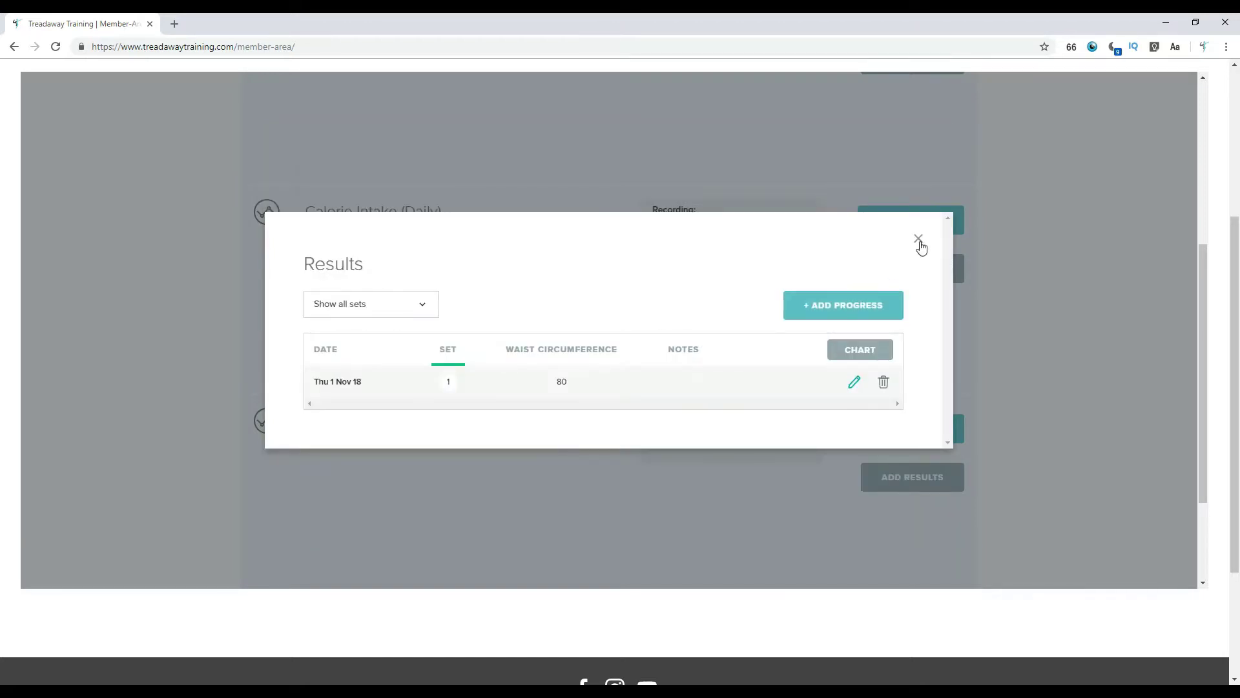
pyautogui.click(919, 239)
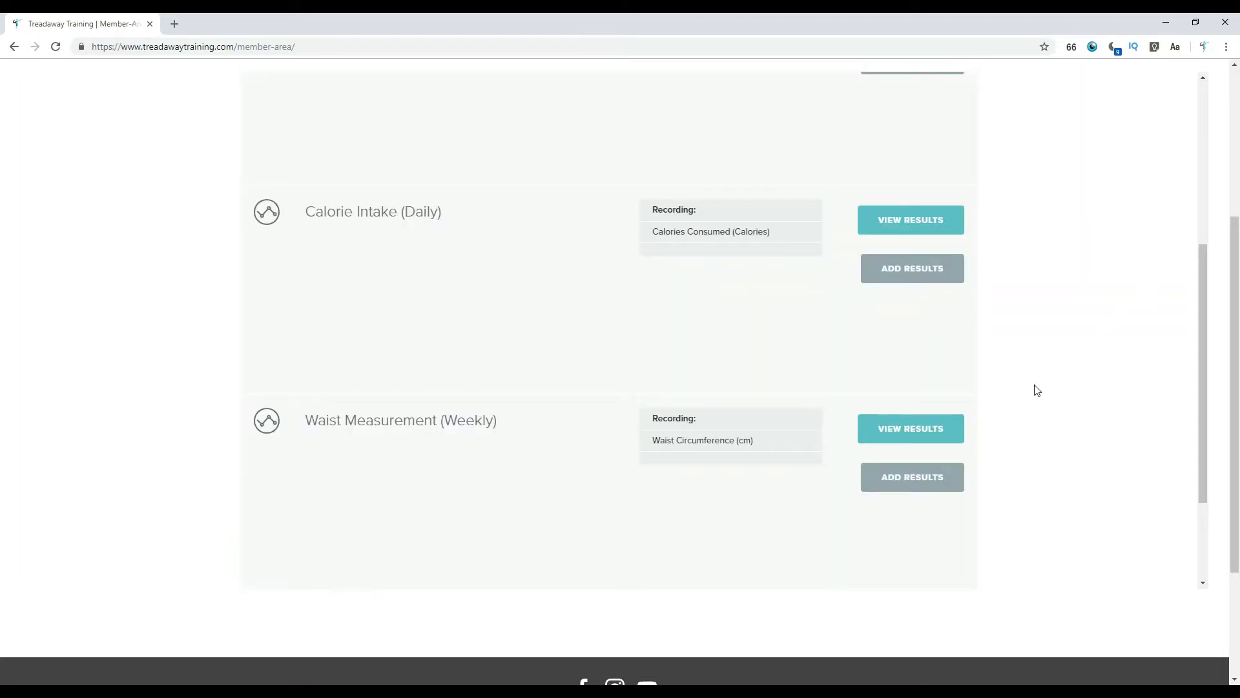
# View the Forms section, and expand Resistance Training: Phase 1 in the Programs section.
pyautogui.scroll(5, 1107, 354)
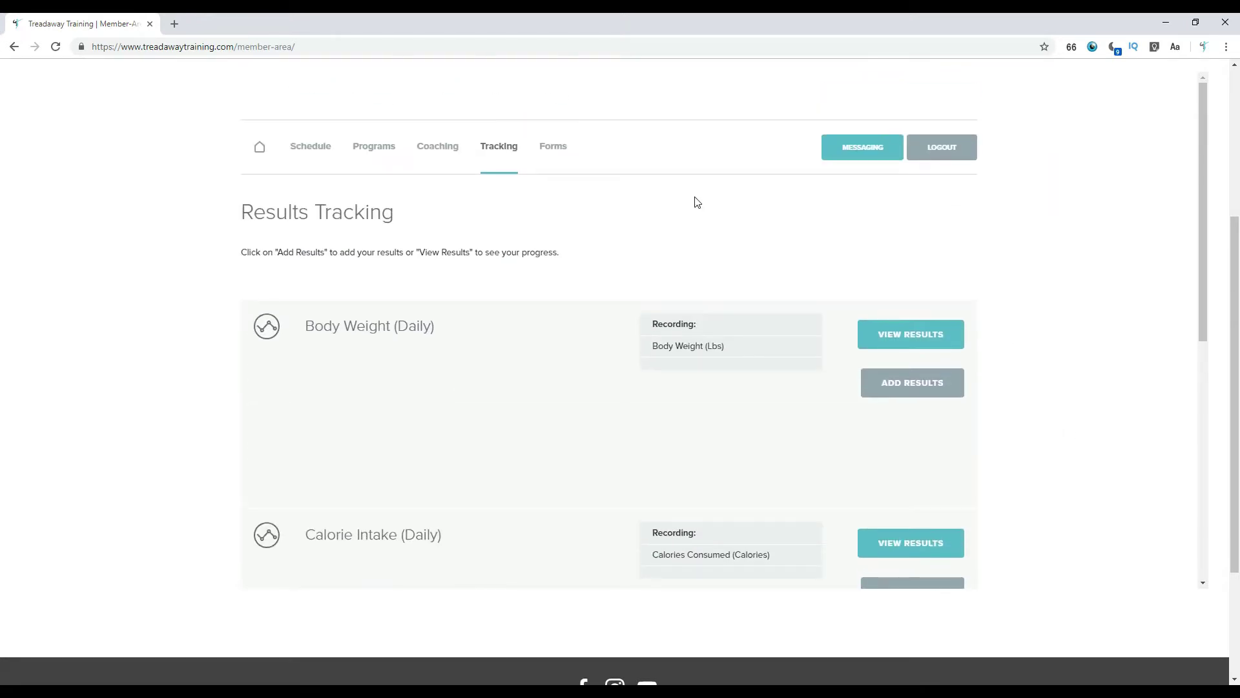
pyautogui.click(549, 149)
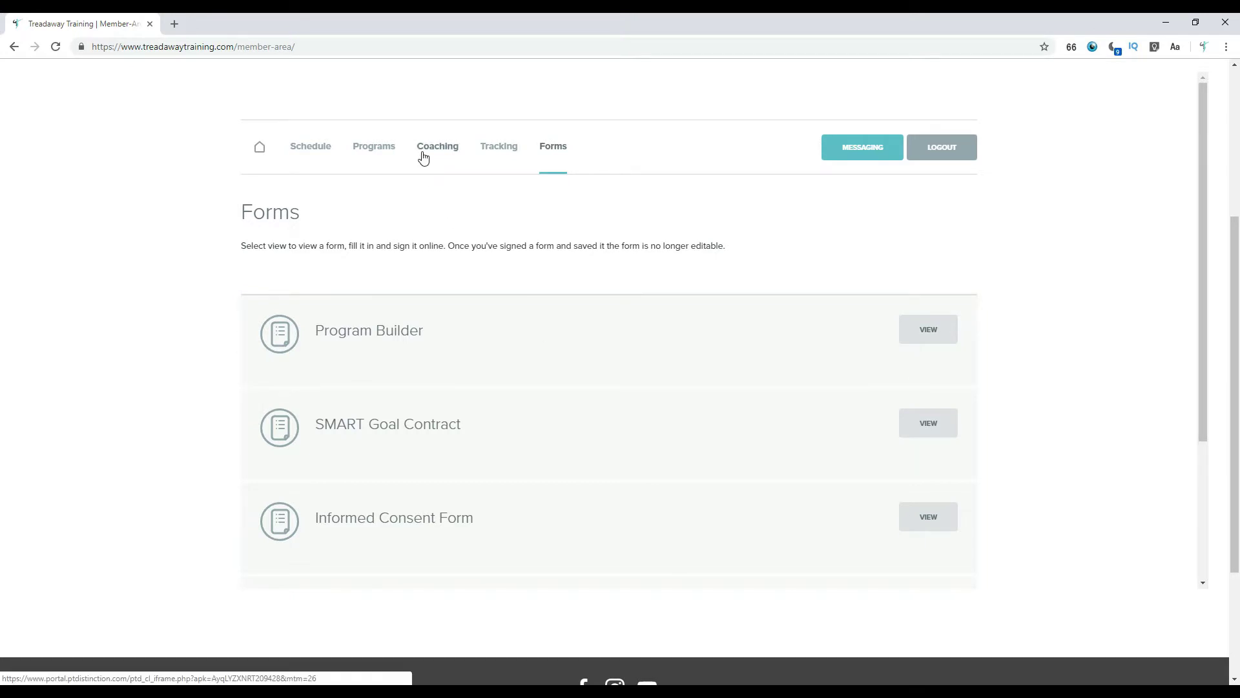
pyautogui.click(366, 152)
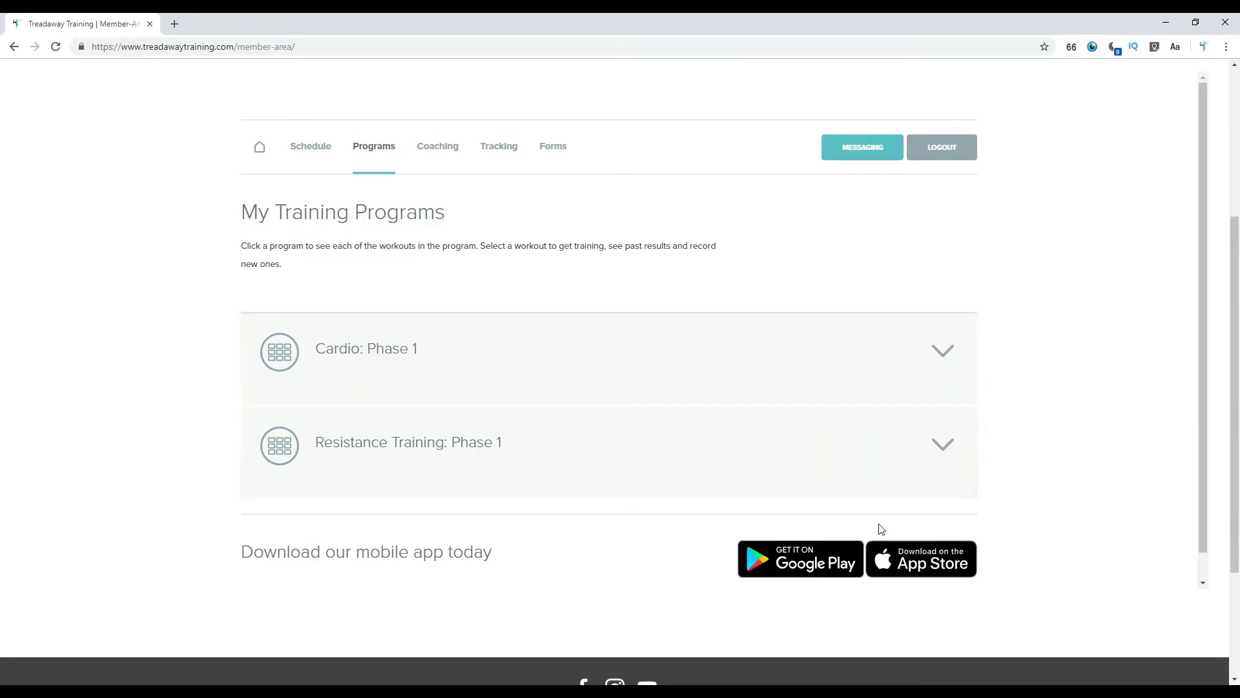
pyautogui.click(942, 452)
pyautogui.scroll(-1, 1043, 463)
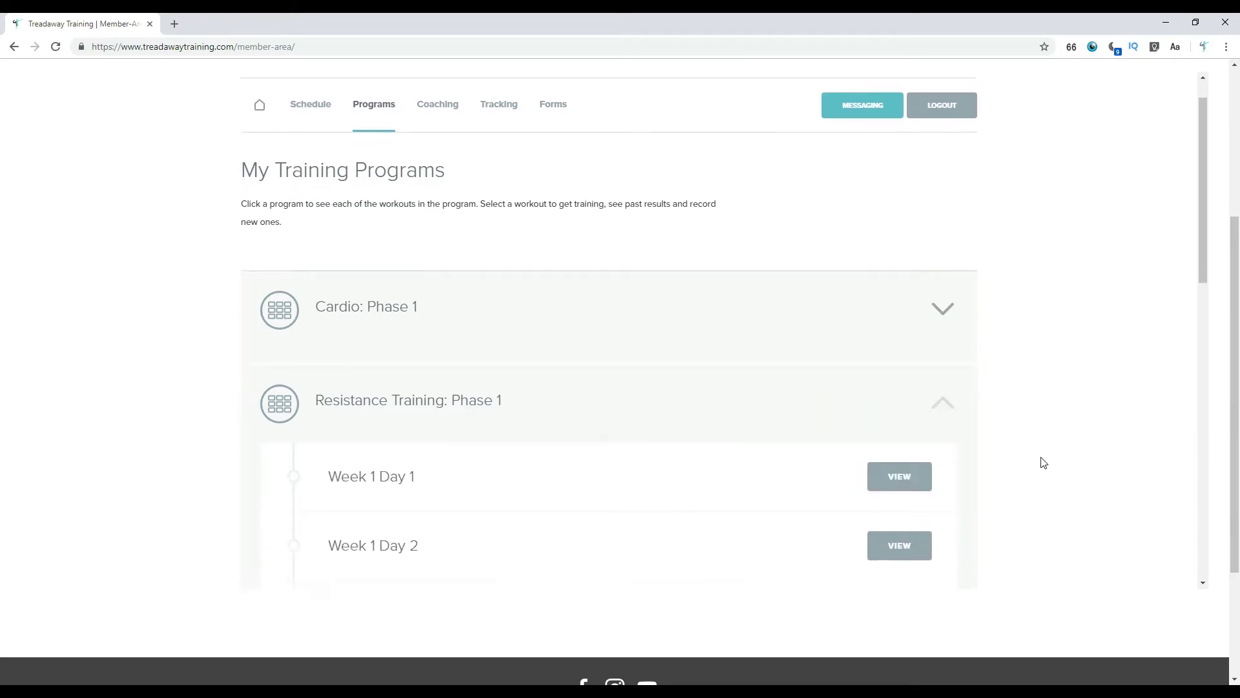
# Browse the Resistance Training: Phase 1 workouts, open Week 2 Day 3 and look over its primary and secondary lifts.
pyautogui.scroll(-3, 1043, 463)
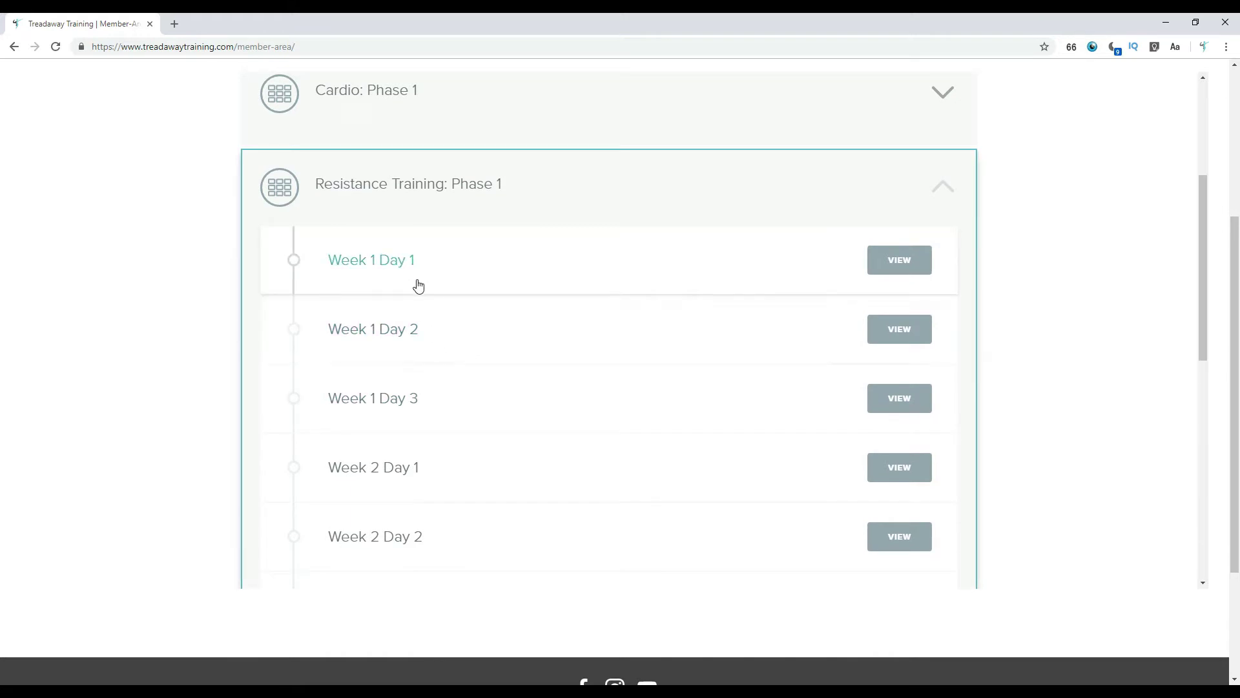
pyautogui.scroll(-3, 435, 313)
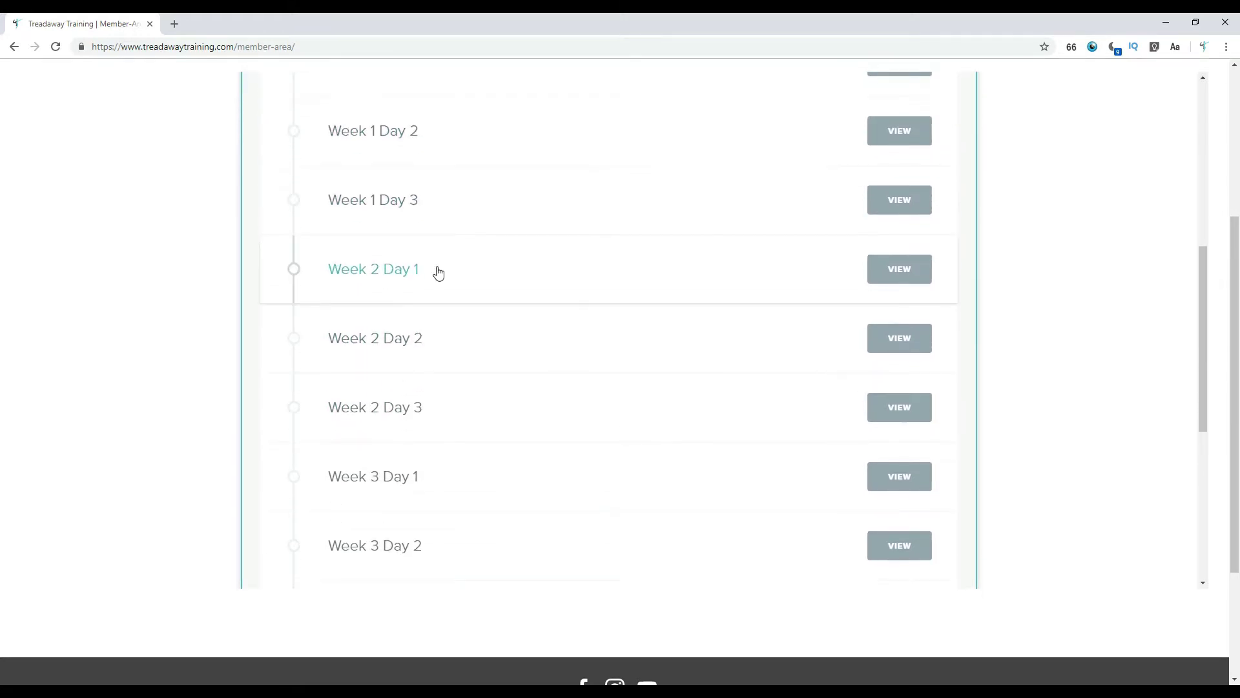
pyautogui.scroll(-2, 452, 291)
pyautogui.scroll(2, 767, 335)
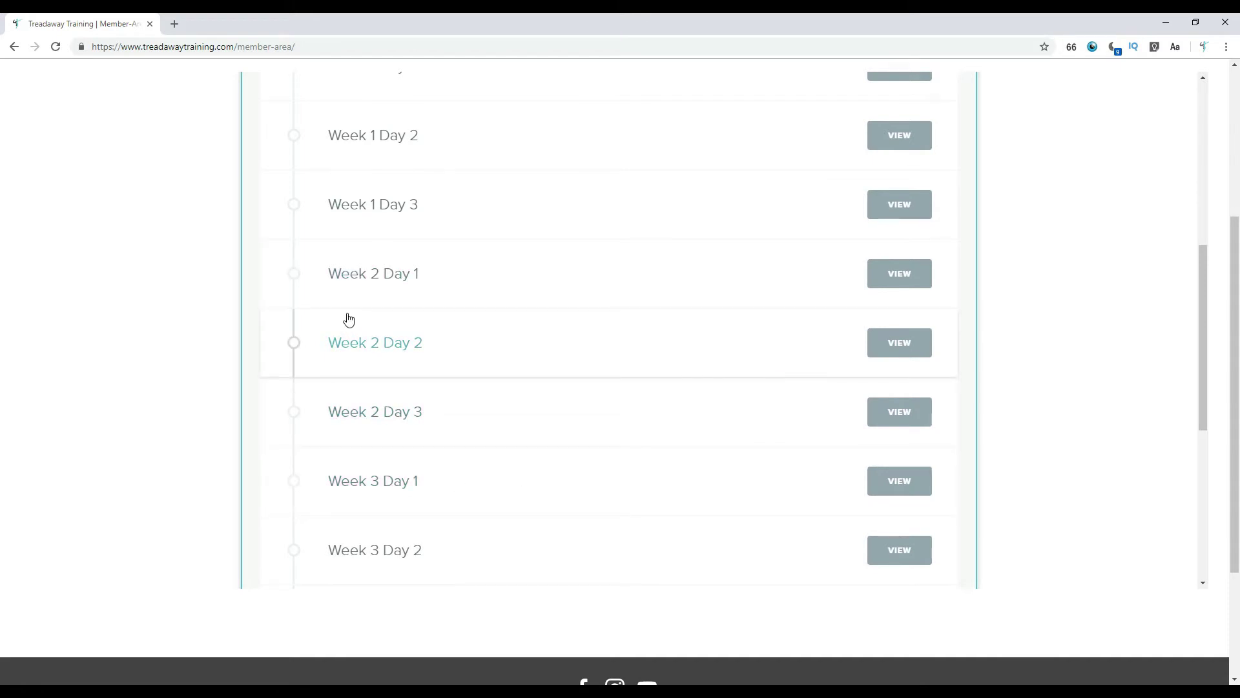
pyautogui.click(901, 416)
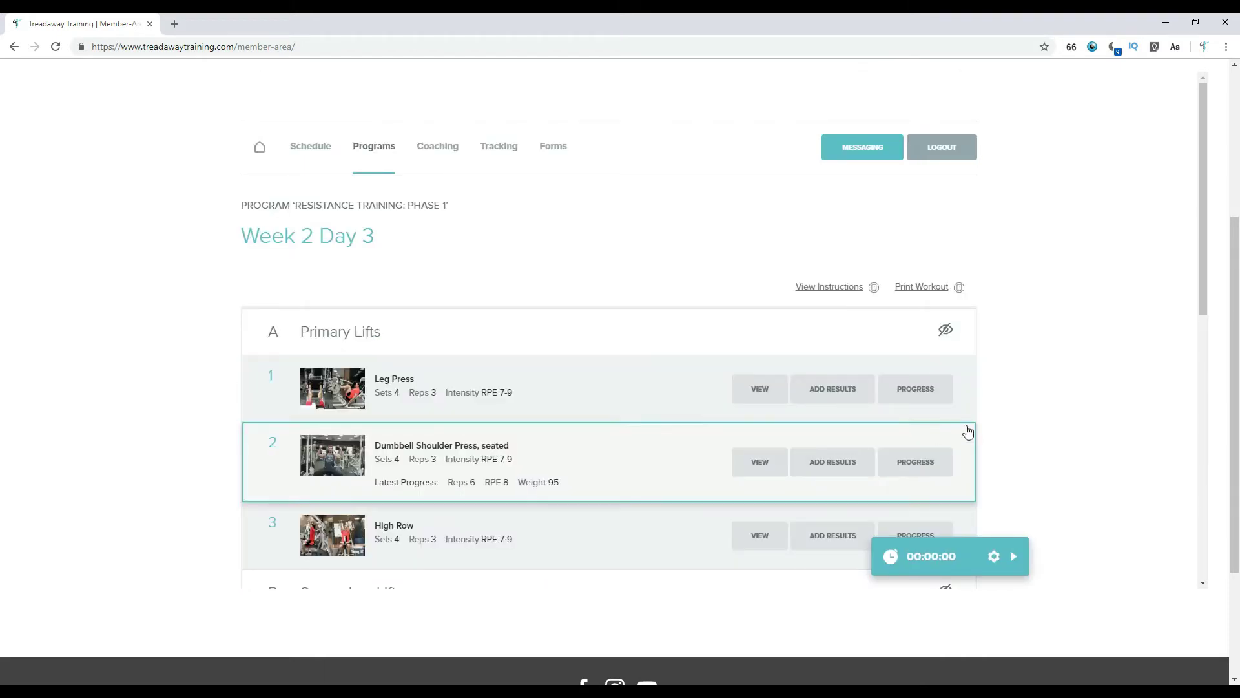
pyautogui.scroll(-3, 1075, 417)
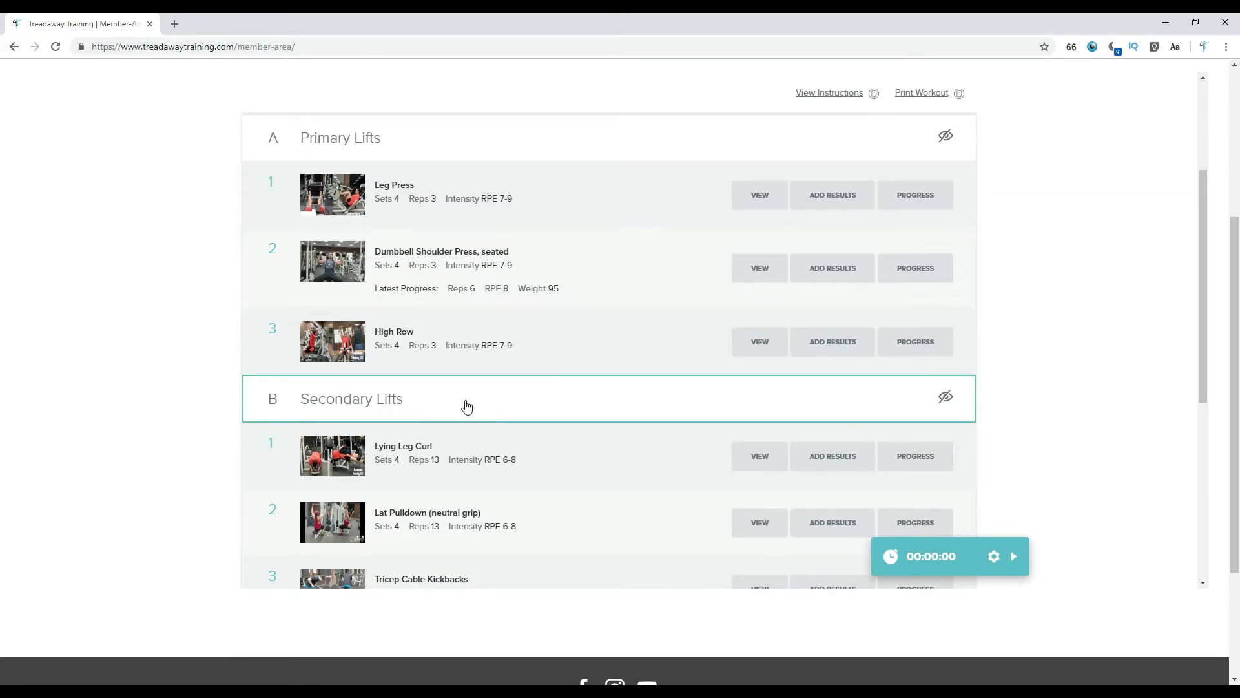
# Review the Week 2 Day 3 lifts, view the Lat Pulldown (neutral grip) demonstration and description, and close the exercise details.
pyautogui.scroll(-5, 467, 406)
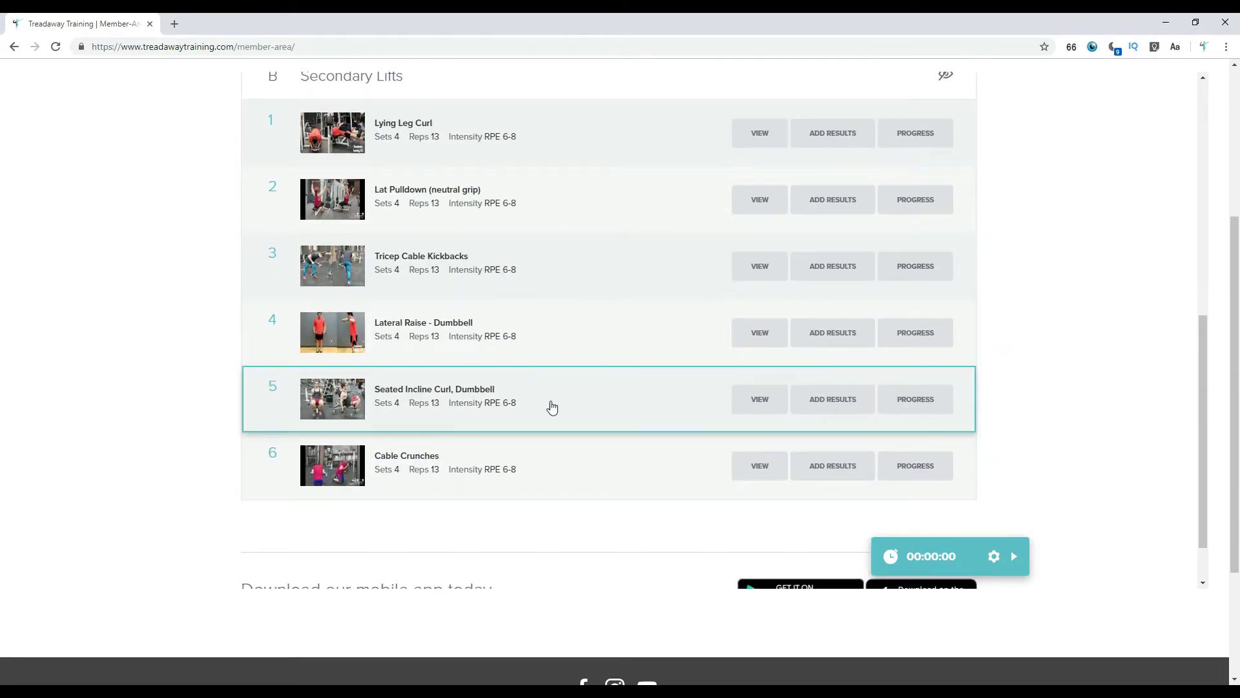
pyautogui.scroll(6, 552, 406)
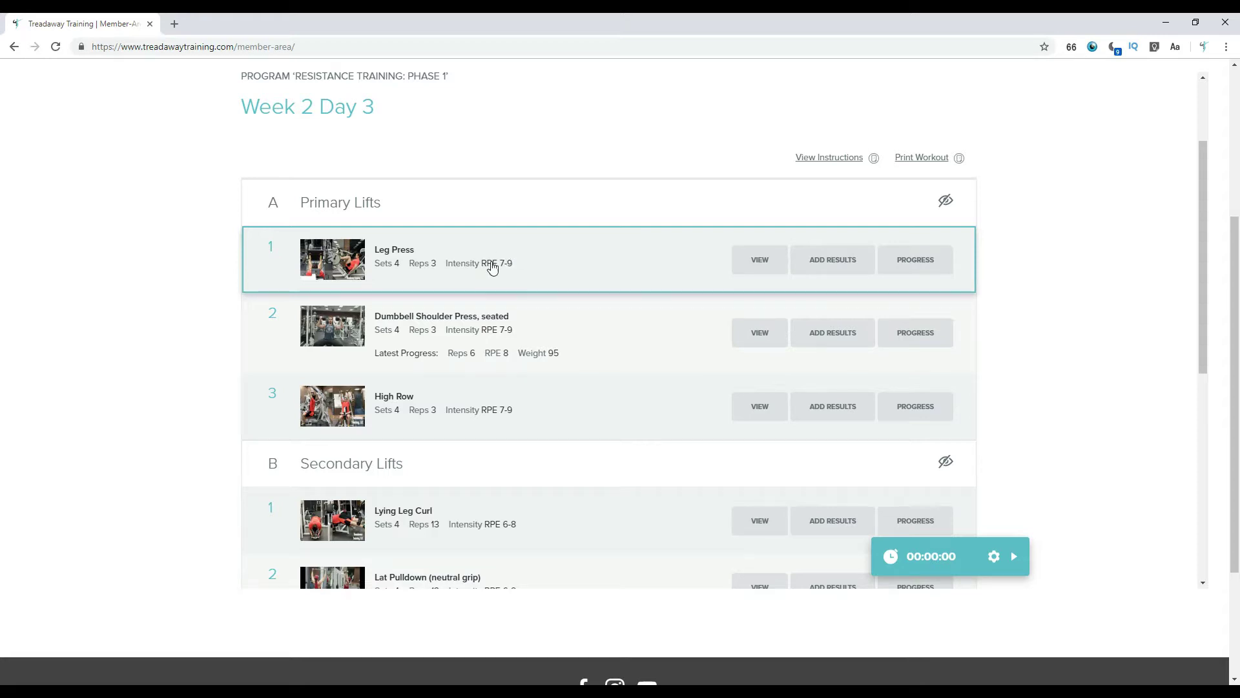
pyautogui.scroll(-2, 737, 316)
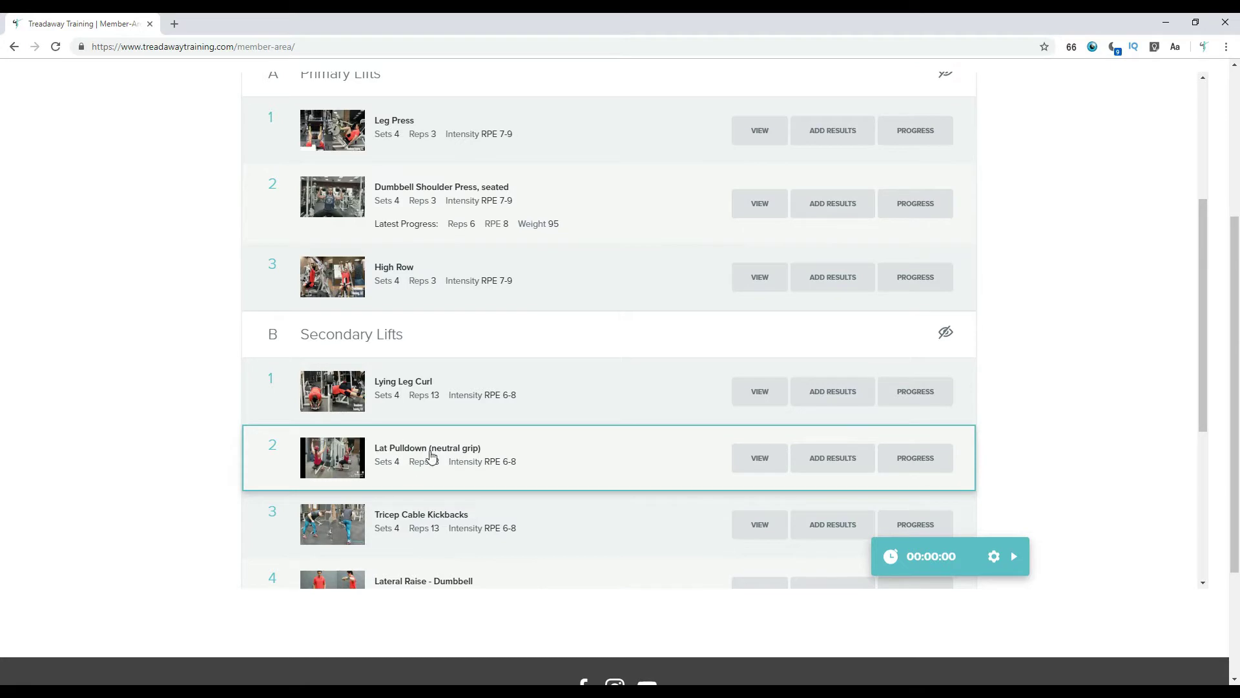
pyautogui.click(761, 460)
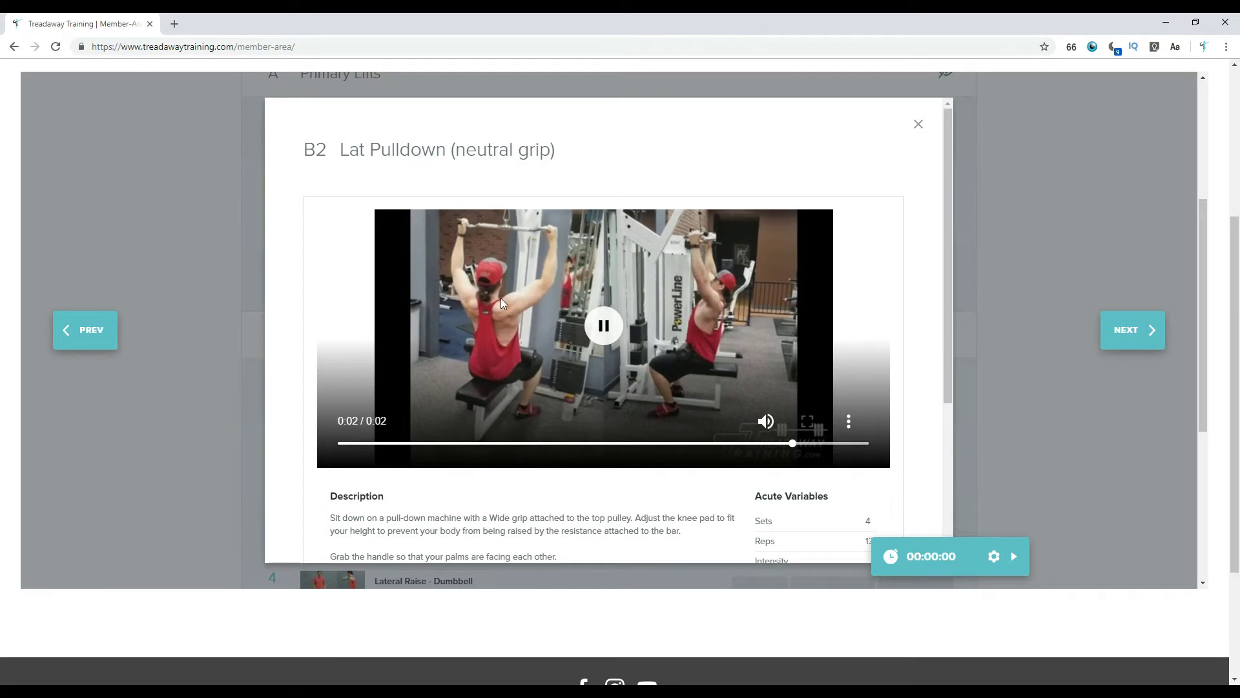
pyautogui.scroll(-3, 286, 323)
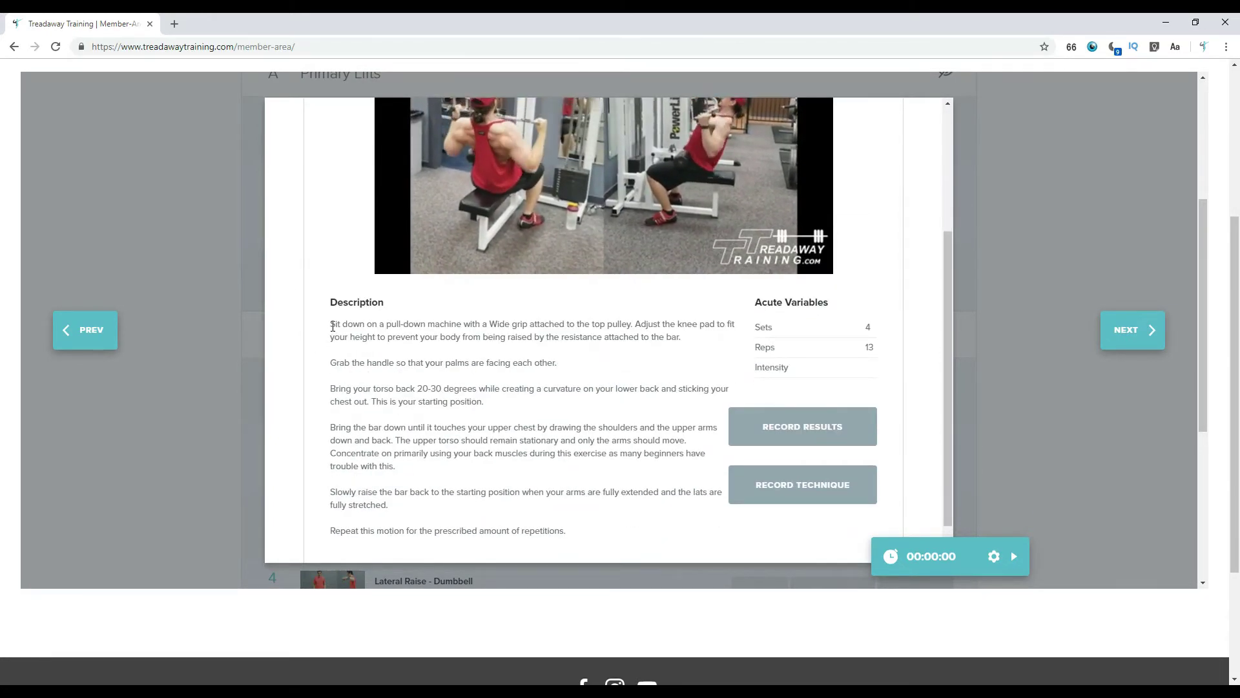
pyautogui.moveTo(330, 324); pyautogui.dragTo(584, 540)
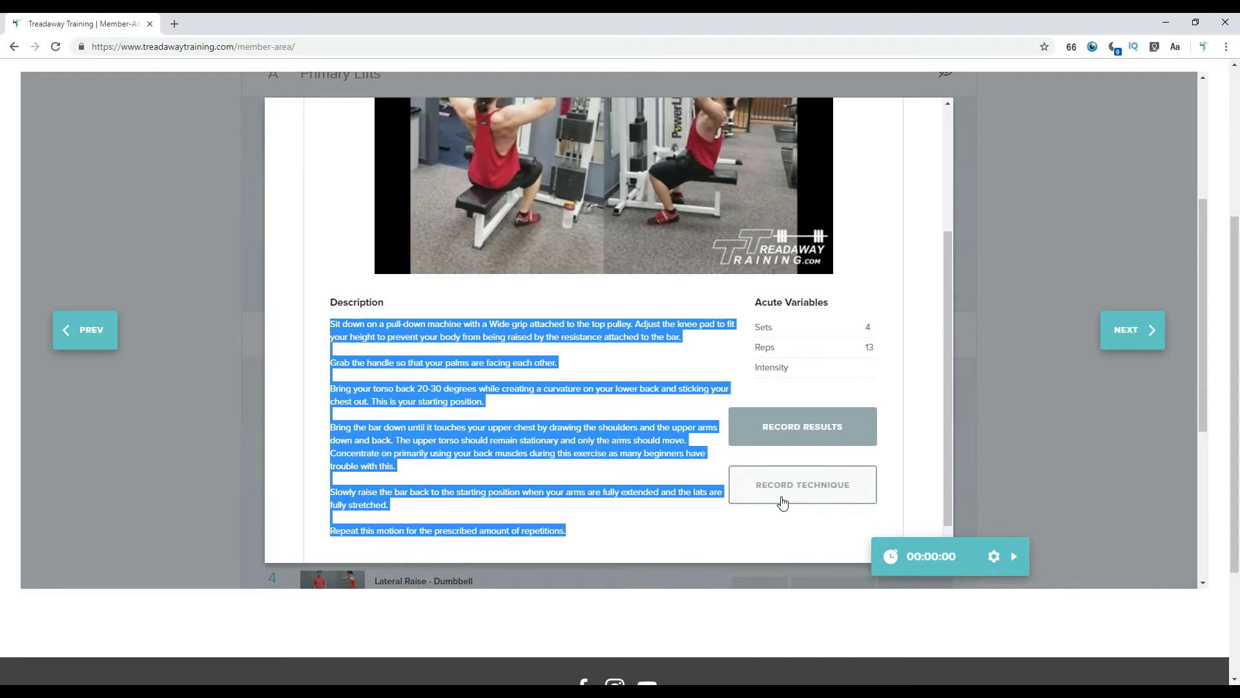
pyautogui.scroll(3, 923, 323)
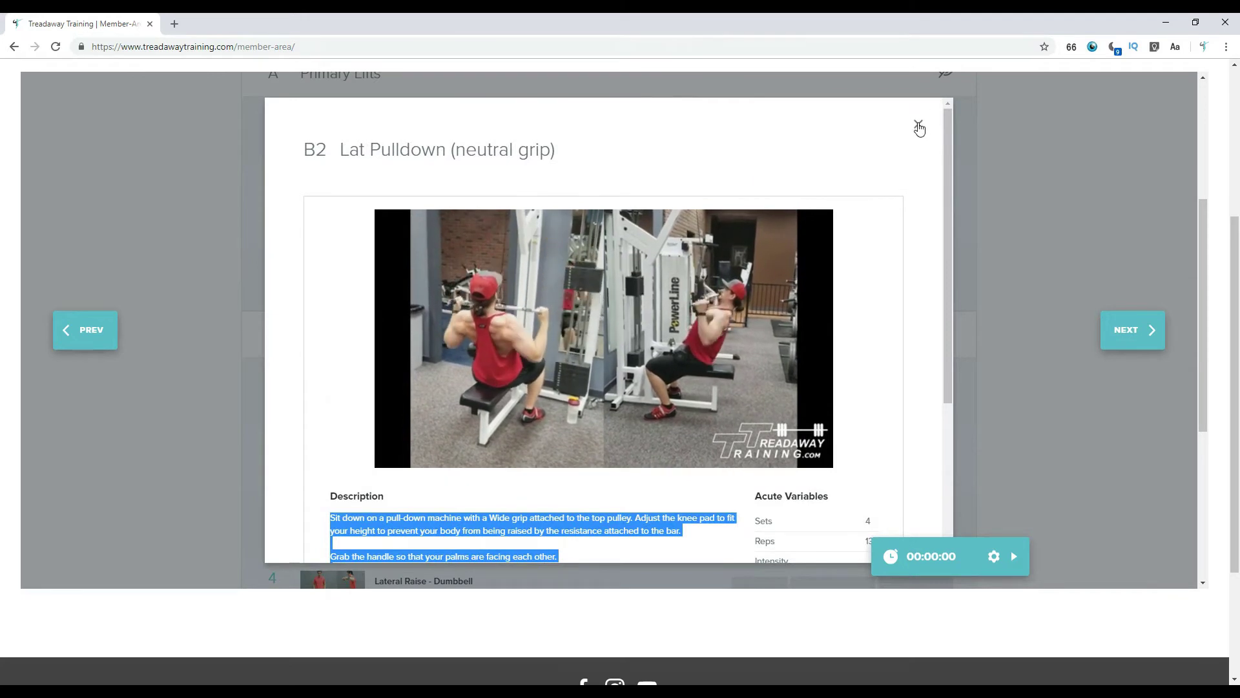
pyautogui.click(919, 125)
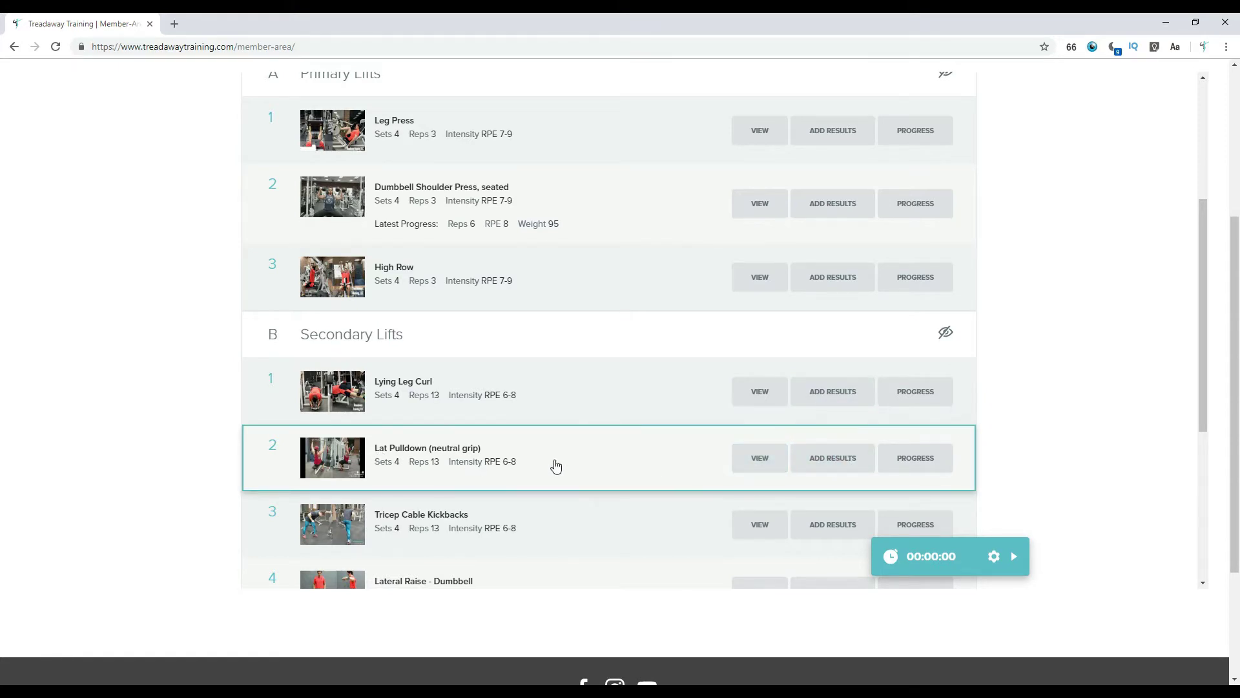
# Record set 1 of Lat Pulldown (neutral grip) for 1 November 2018 with 10 reps, RPE 7 and 100 lbs, and save it.
pyautogui.click(825, 469)
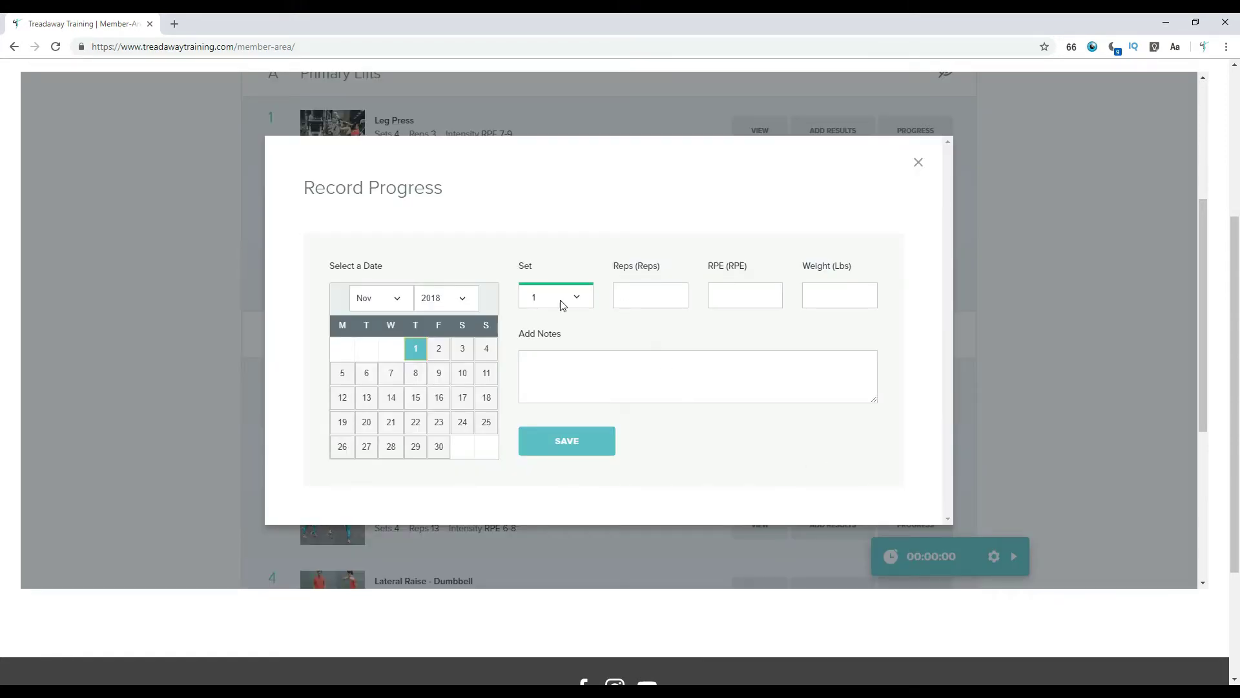
pyautogui.click(629, 292)
pyautogui.click(765, 289)
pyautogui.click(843, 300)
pyautogui.click(556, 449)
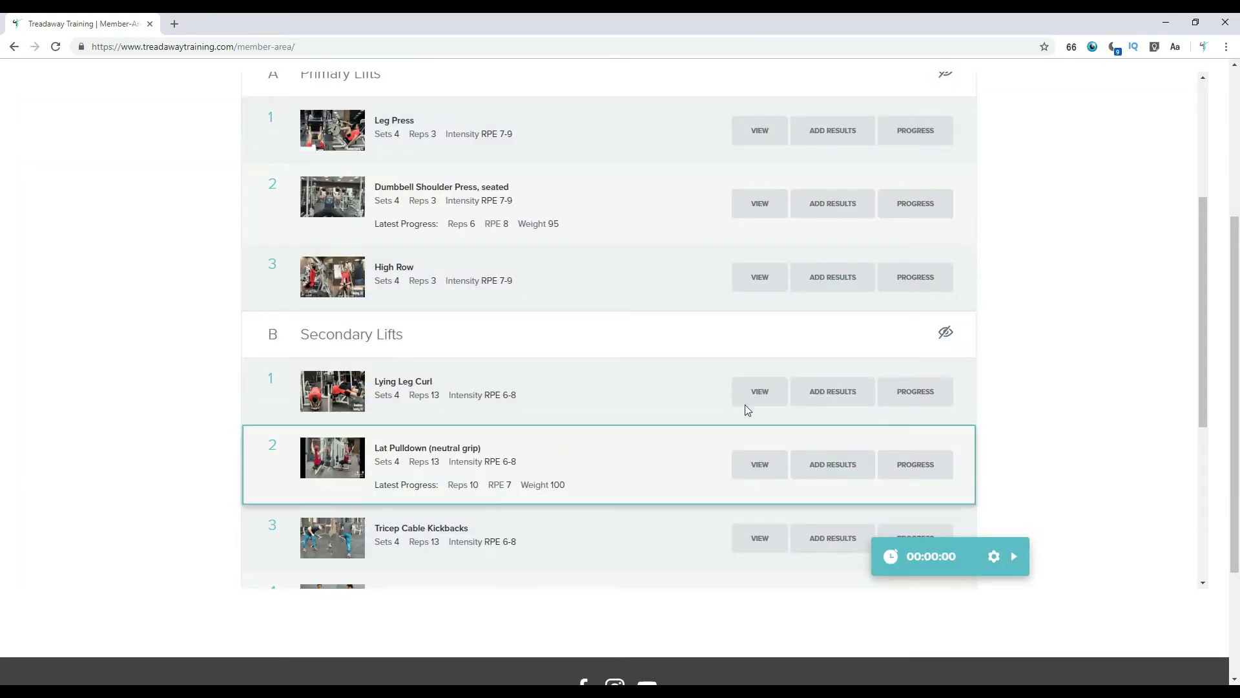
# Record set 2 of Lat Pulldown (neutral grip) for 1 November 2018 with 10 reps, RPE 8 and 100 lbs, and save it.
pyautogui.click(829, 474)
pyautogui.click(651, 290)
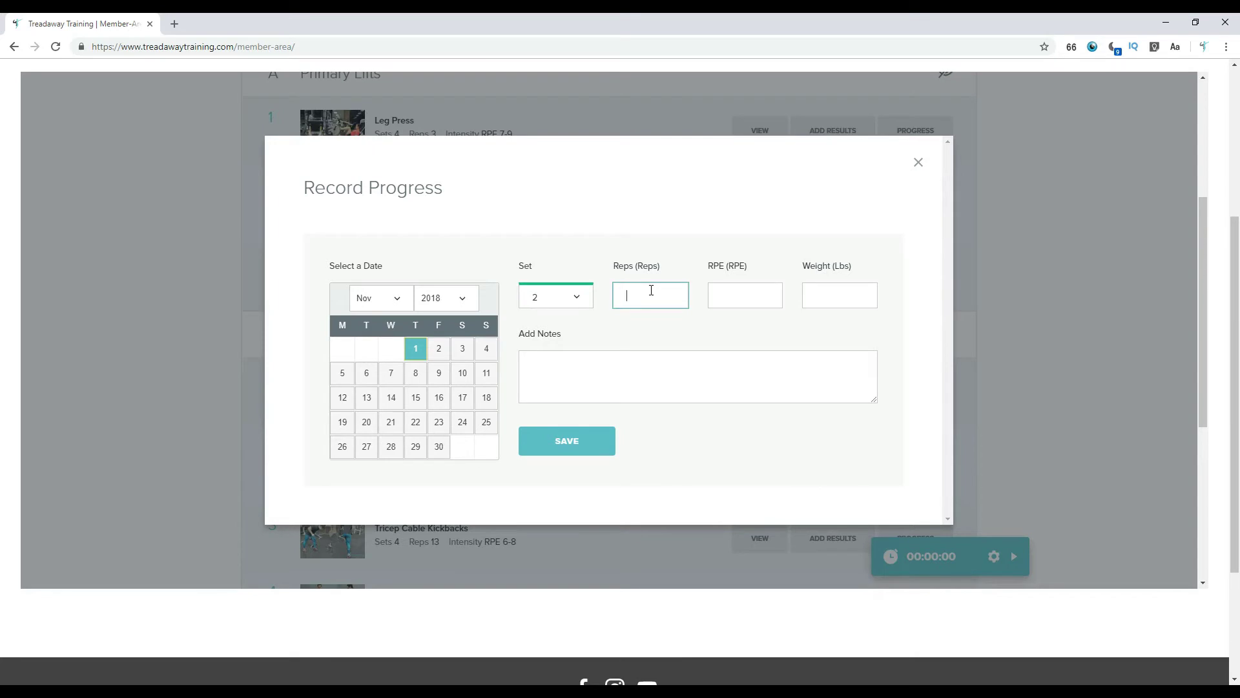
pyautogui.click(749, 309)
pyautogui.click(833, 302)
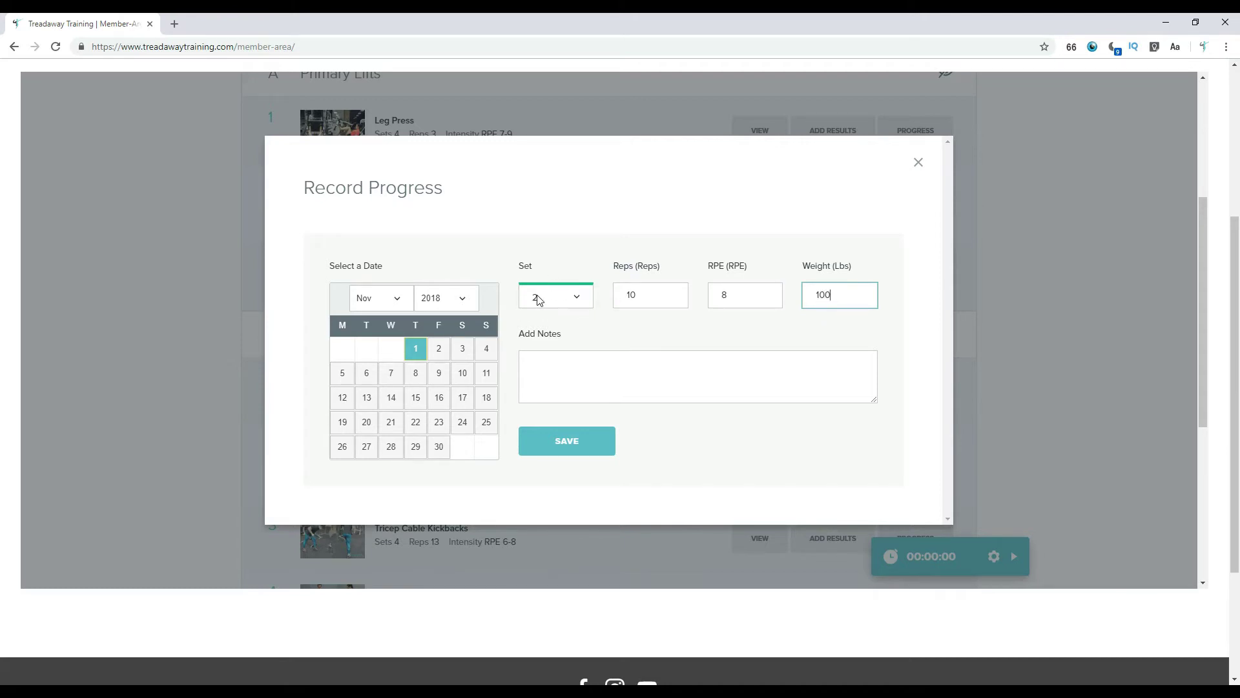
pyautogui.click(564, 444)
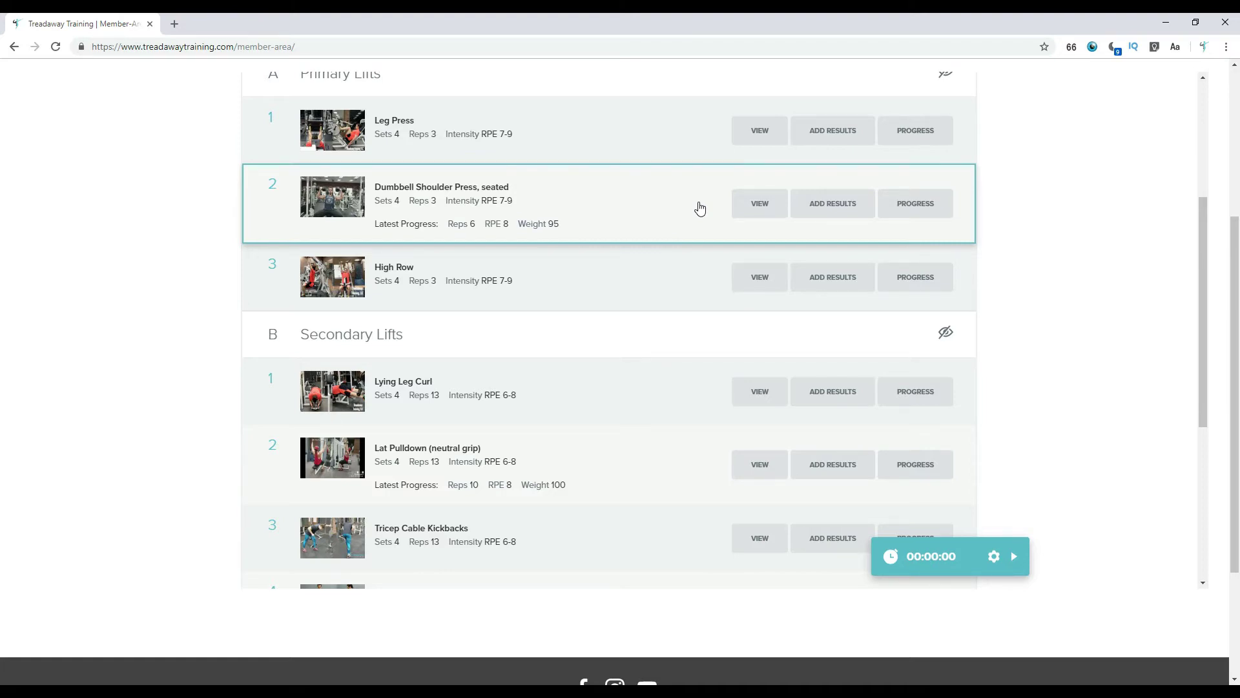
# View the past results and the reps and weight progress chart for Dumbbell Shoulder Press, seated, and close both.
pyautogui.click(916, 205)
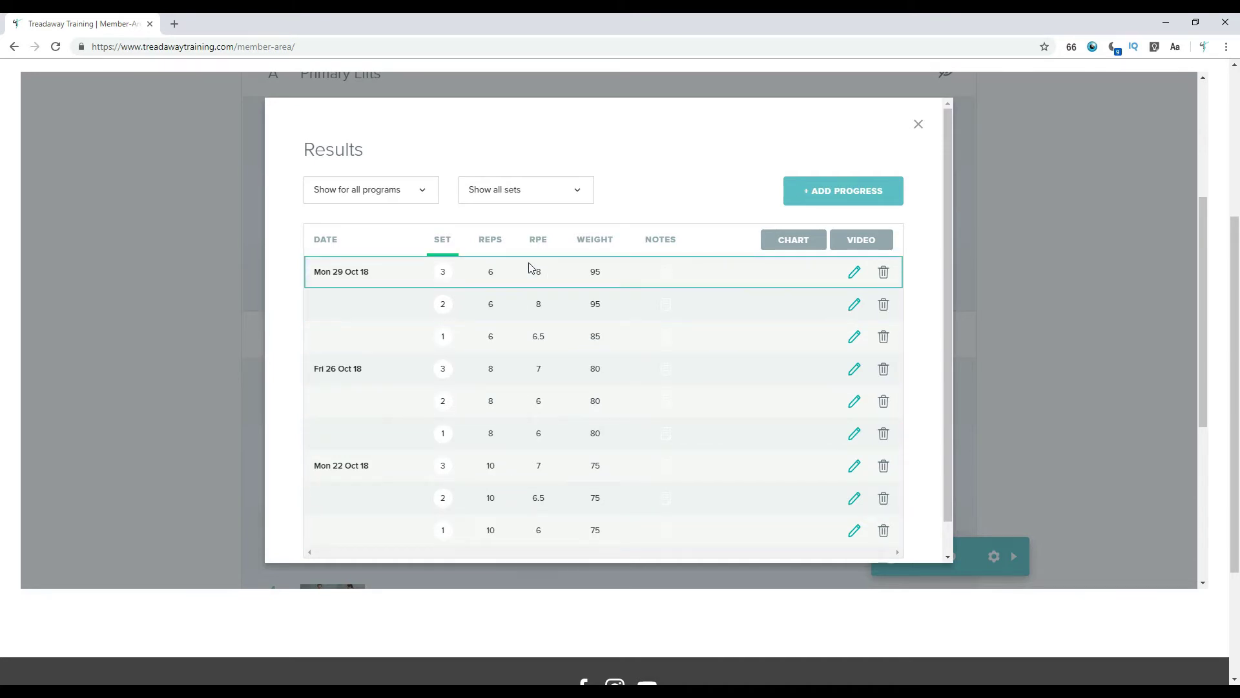
pyautogui.click(794, 241)
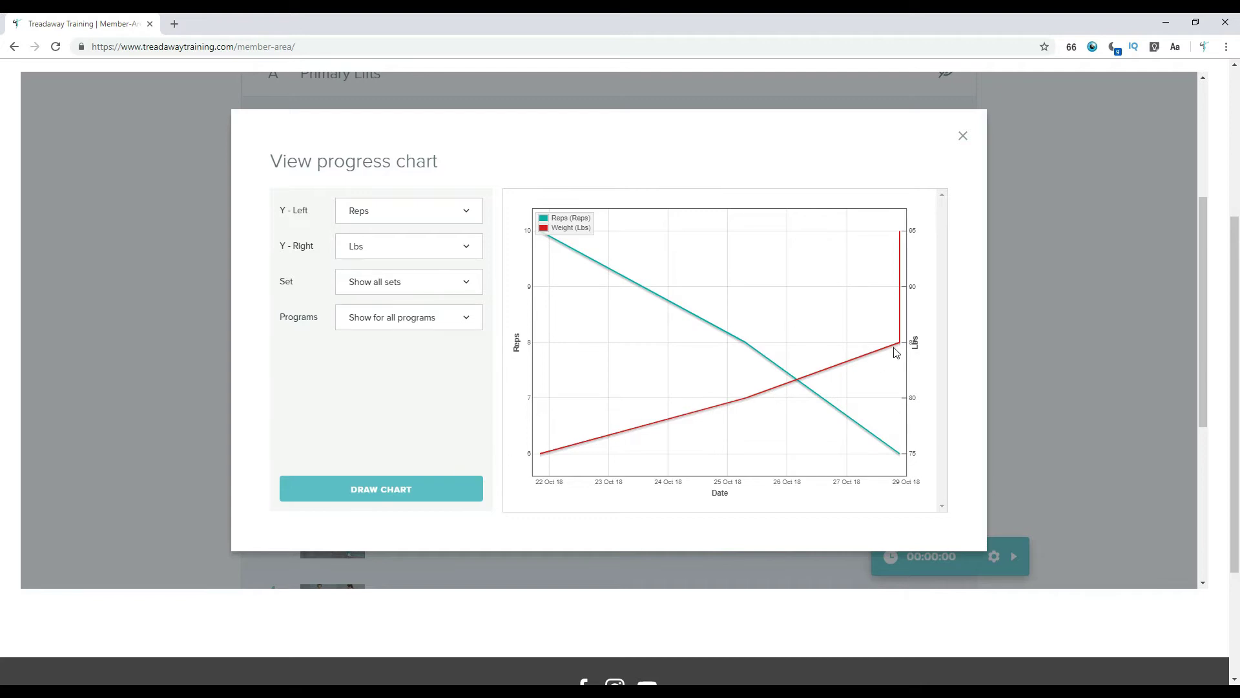
pyautogui.moveTo(901, 345)
pyautogui.moveTo(903, 236)
pyautogui.click(964, 138)
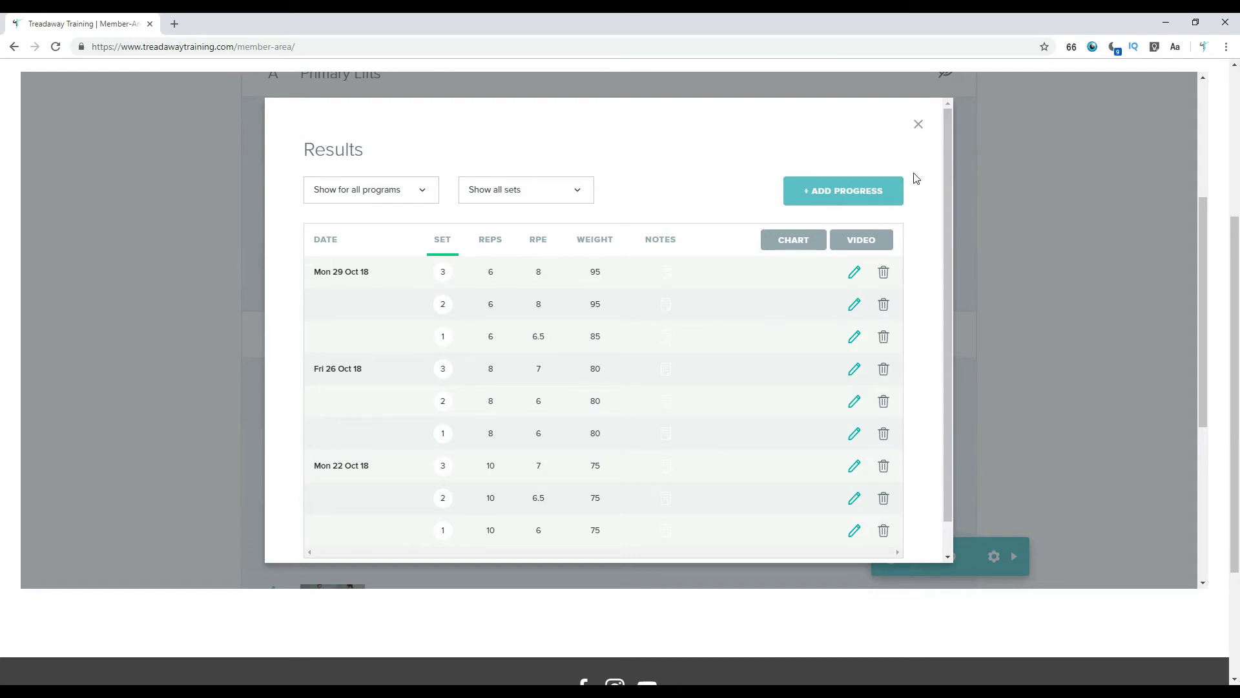
pyautogui.click(919, 125)
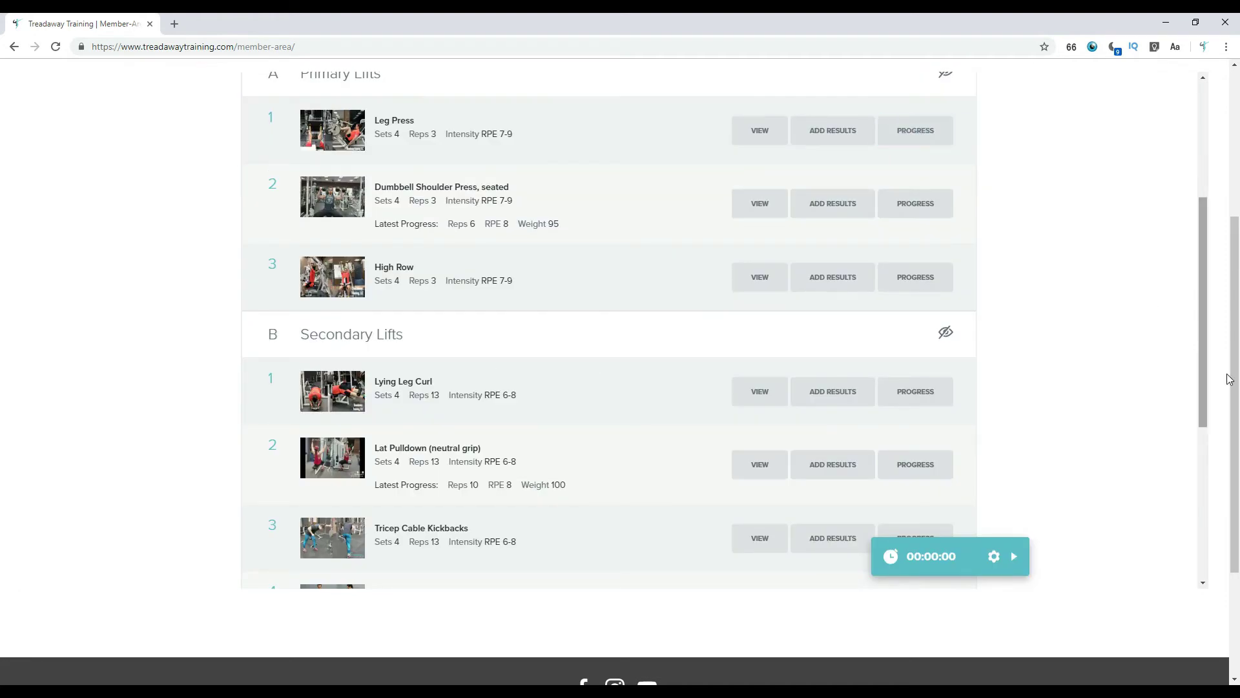
# View the Rate of Perceived Exertion Table among the Coaching PDFs, and return to the member area.
pyautogui.scroll(4, 1088, 401)
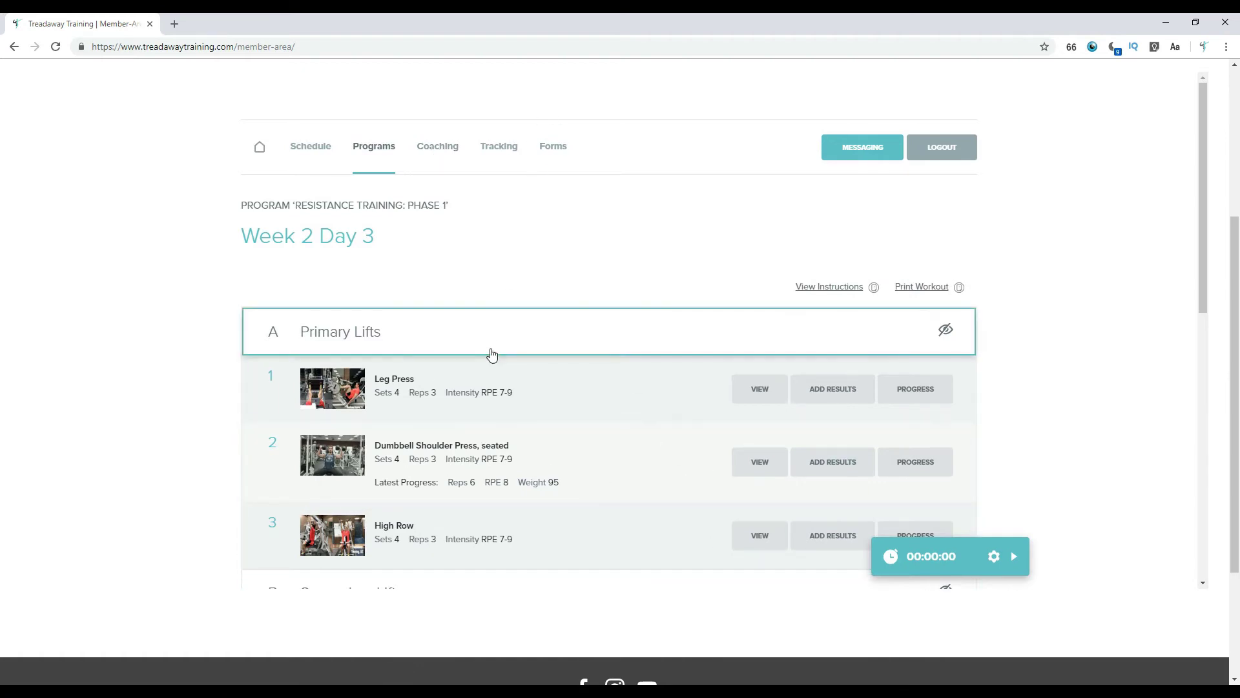
pyautogui.click(440, 150)
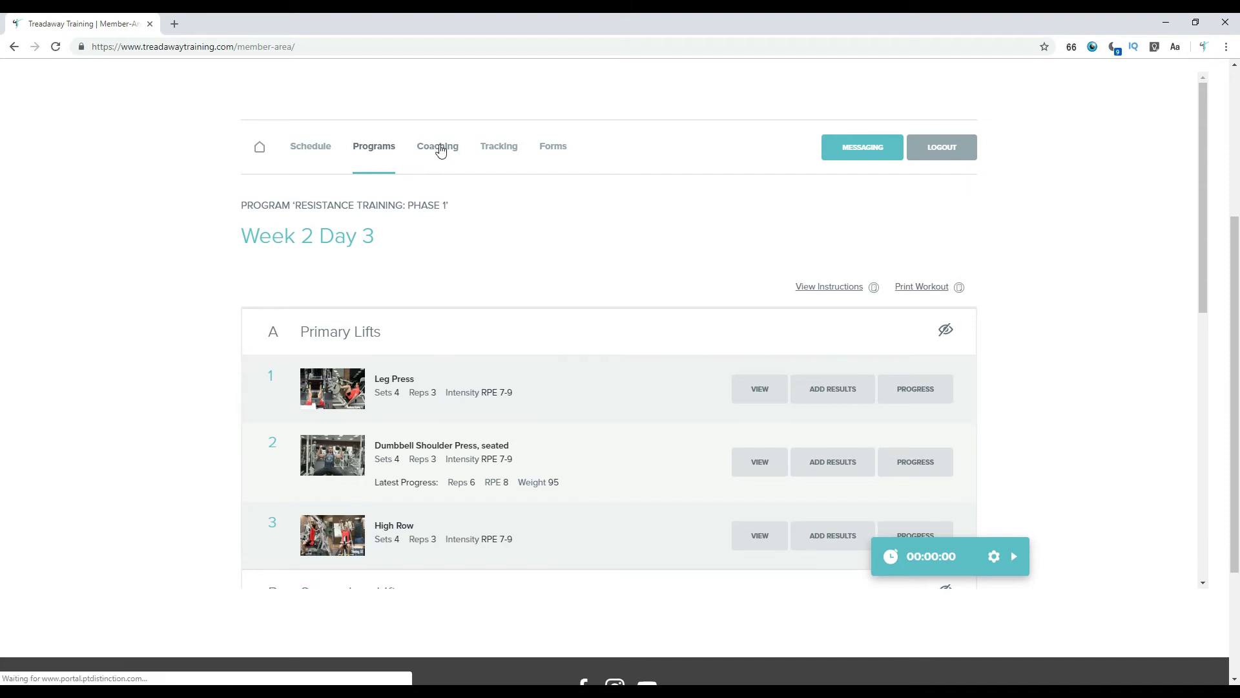
pyautogui.click(943, 475)
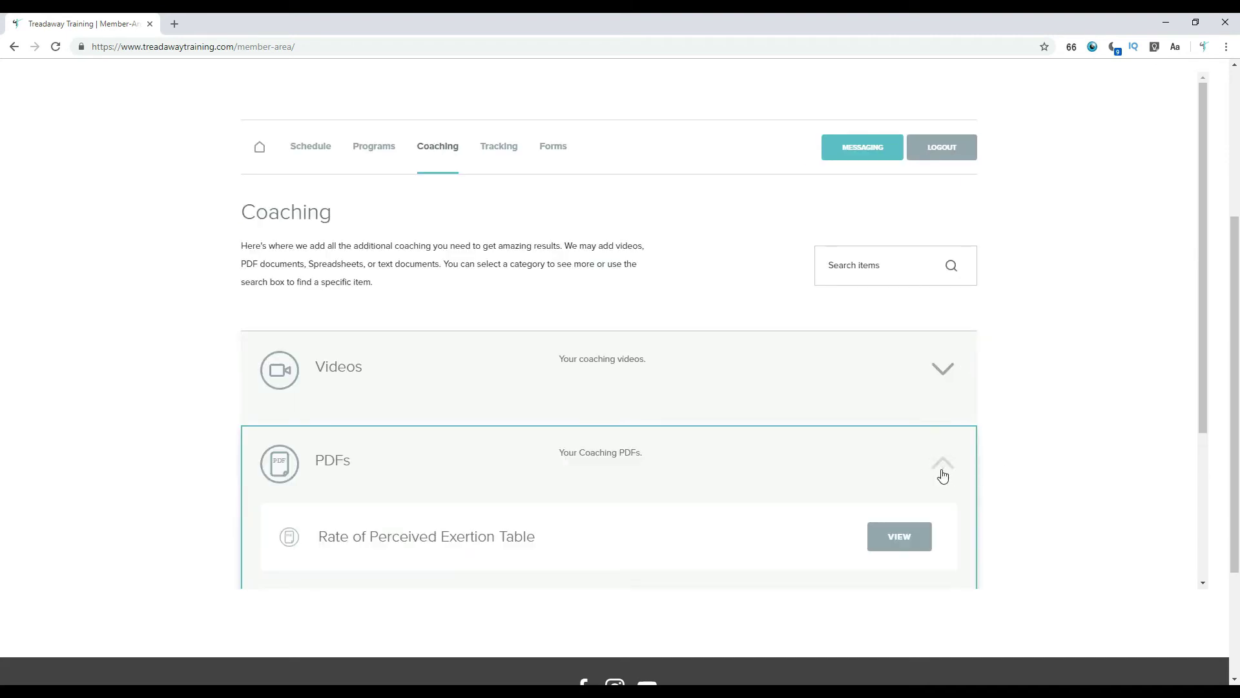
pyautogui.click(905, 543)
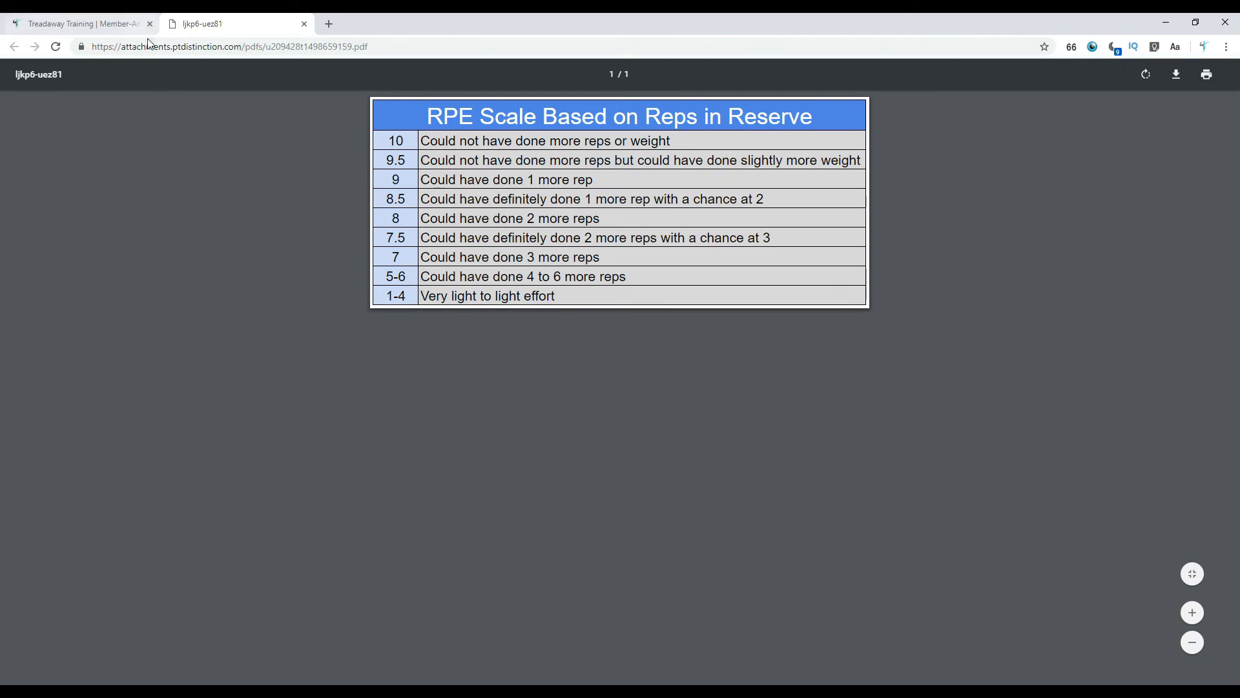
pyautogui.click(90, 23)
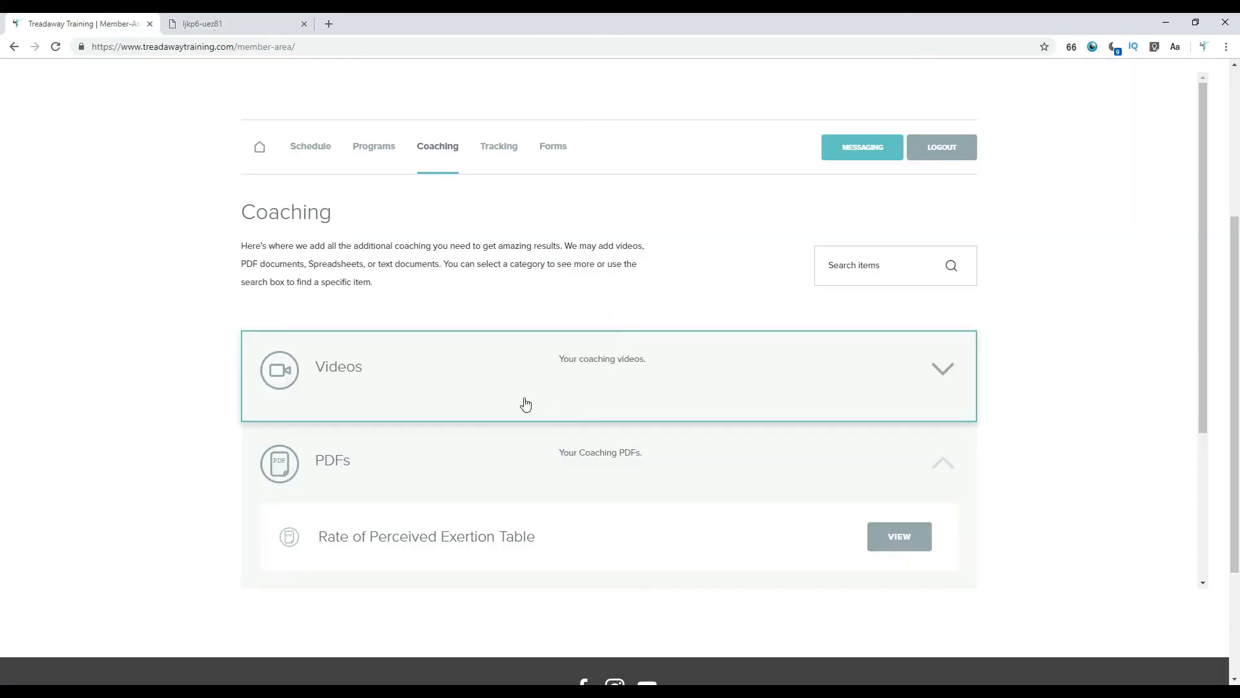
# From the training programs, open the Week 1 Day 1 workout of Resistance Training: Phase 1.
pyautogui.click(372, 150)
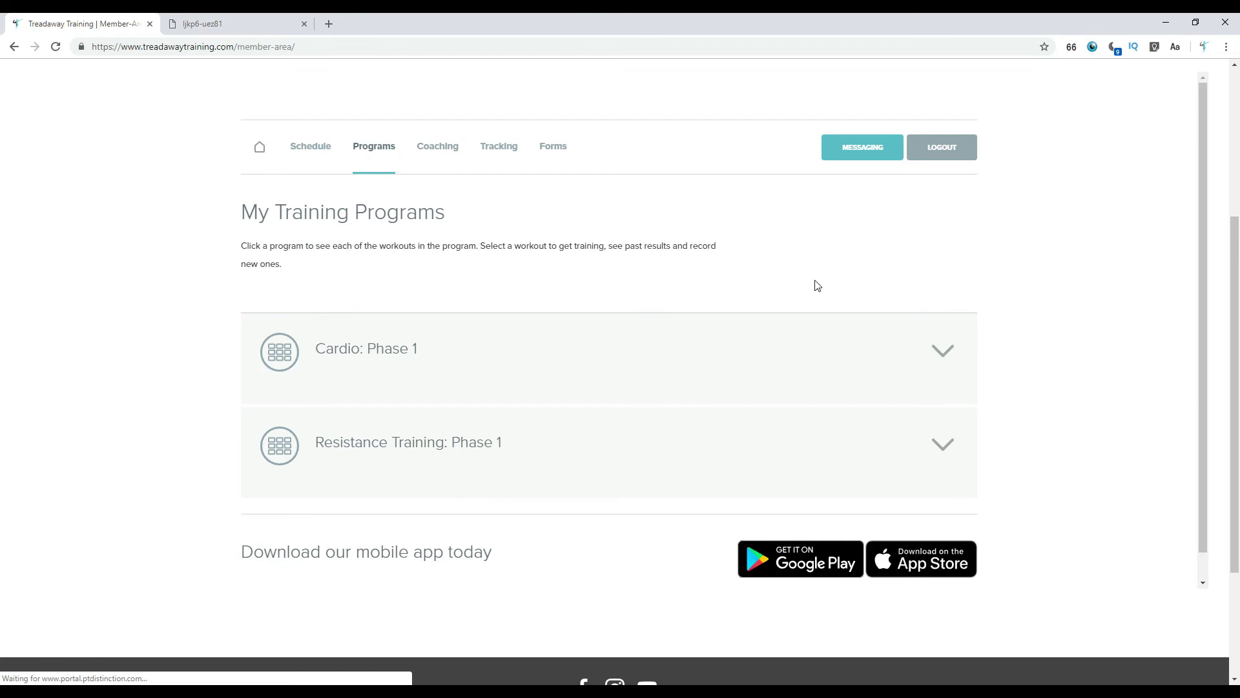
pyautogui.click(940, 469)
pyautogui.scroll(-1, 937, 452)
pyautogui.click(899, 454)
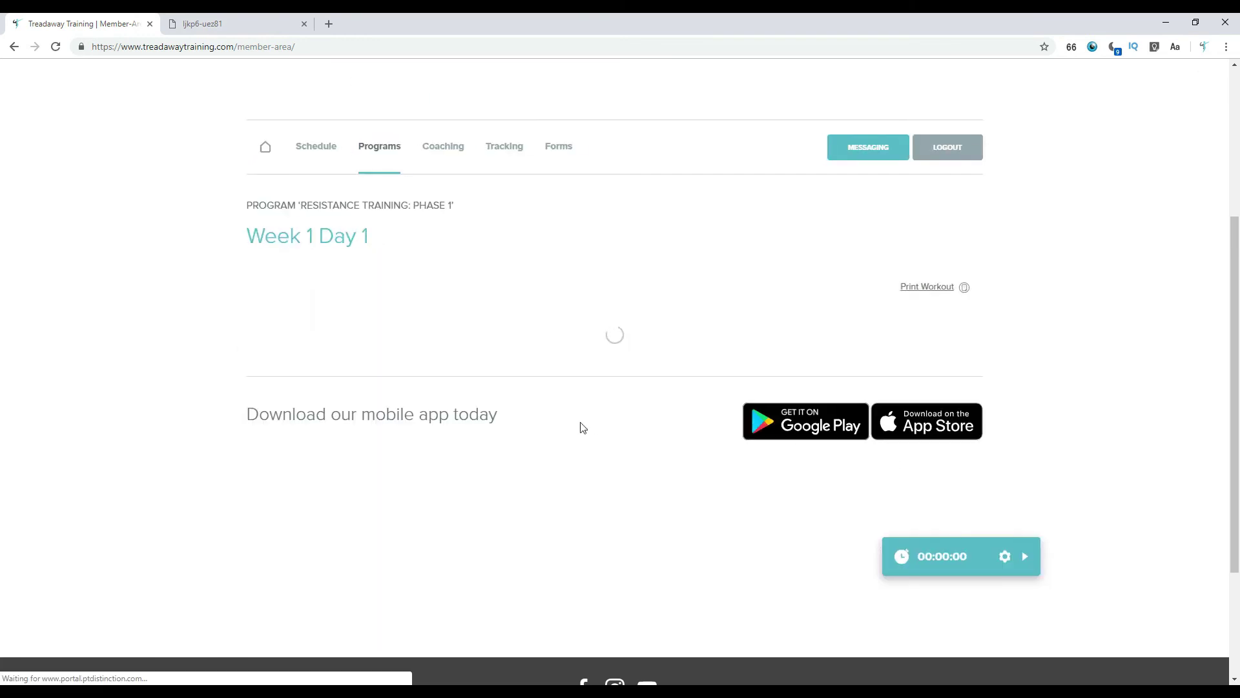